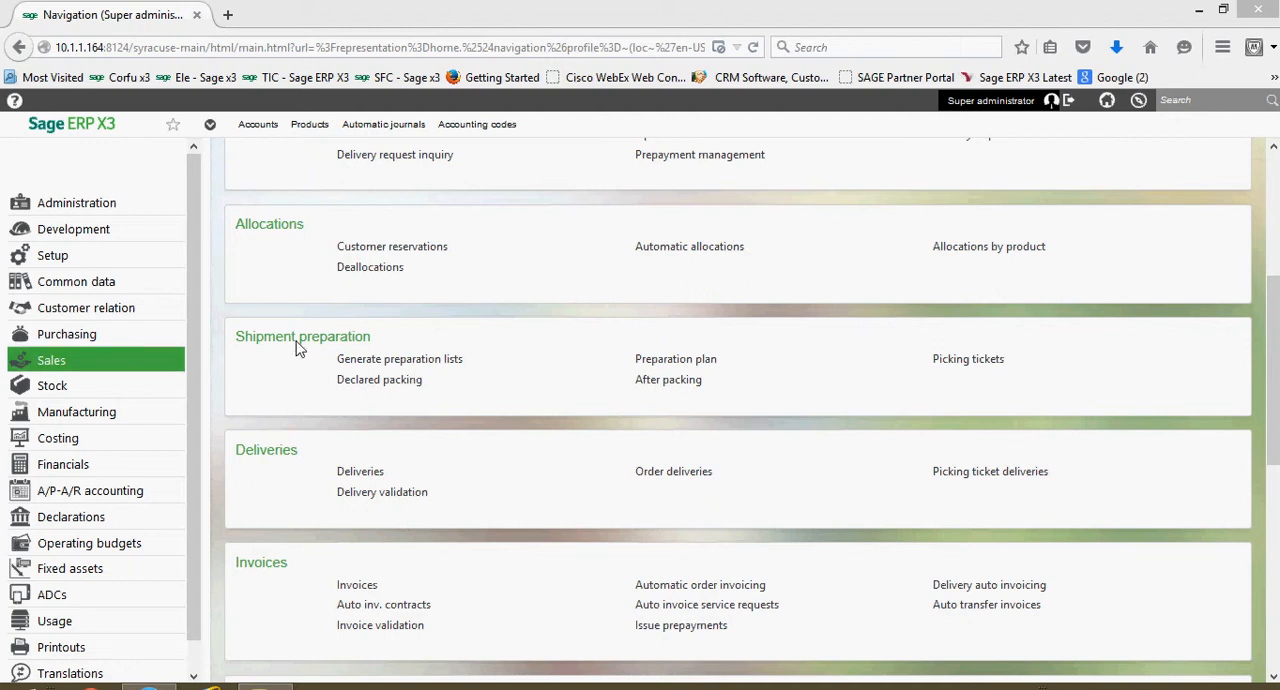
- Open the picking tickets function under Shipment preparation, load picking ticket PICNA0120292 and review its lines
click(960, 362)
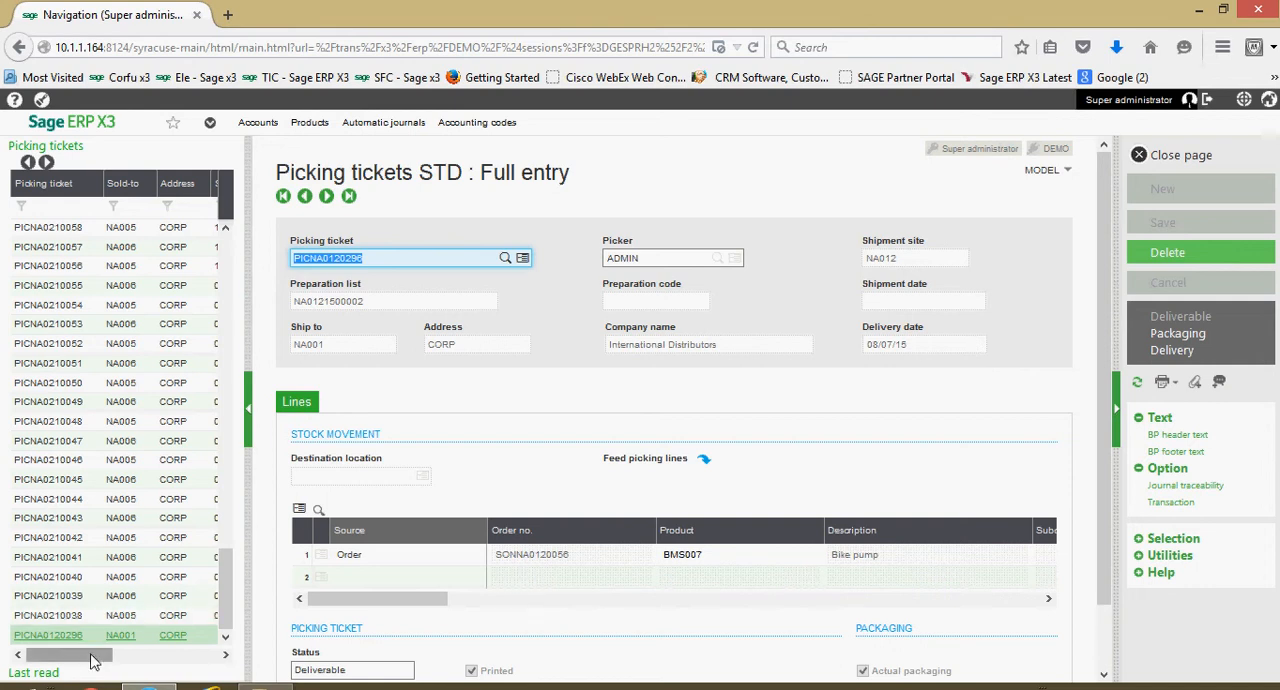
mouse_move(90, 655)
mouse_down()
mouse_move(170, 652)
mouse_move(90, 655)
mouse_up()
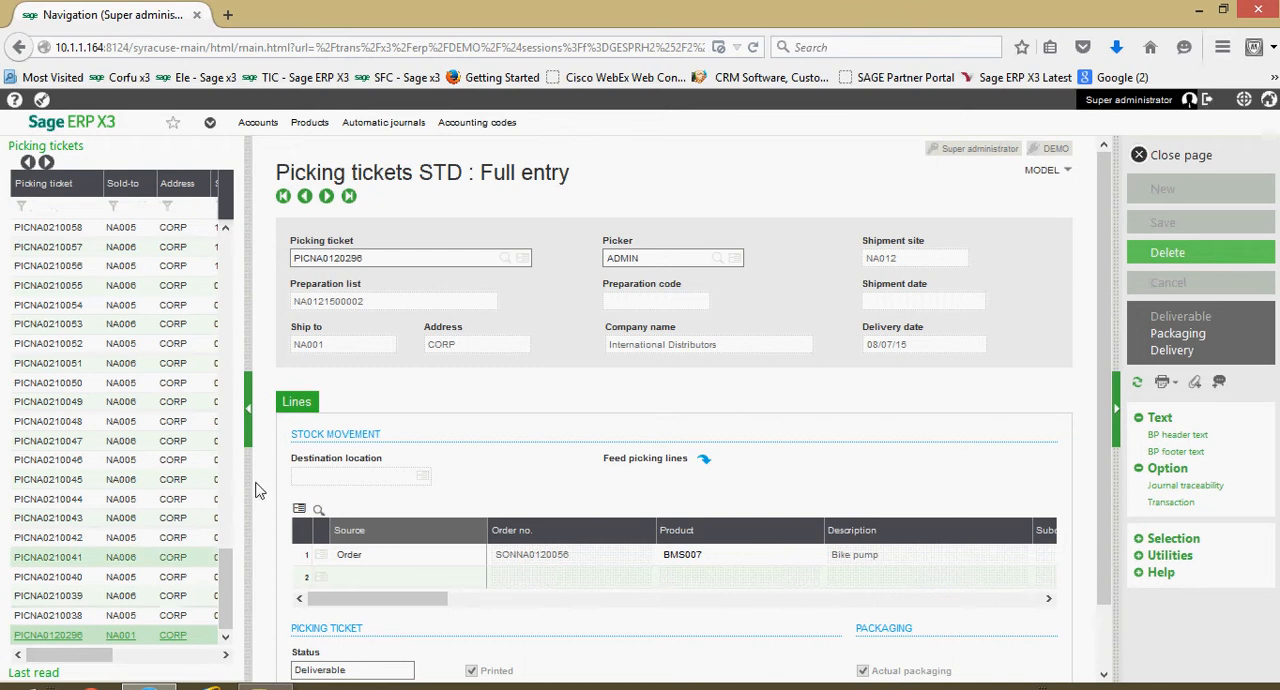
click(393, 260)
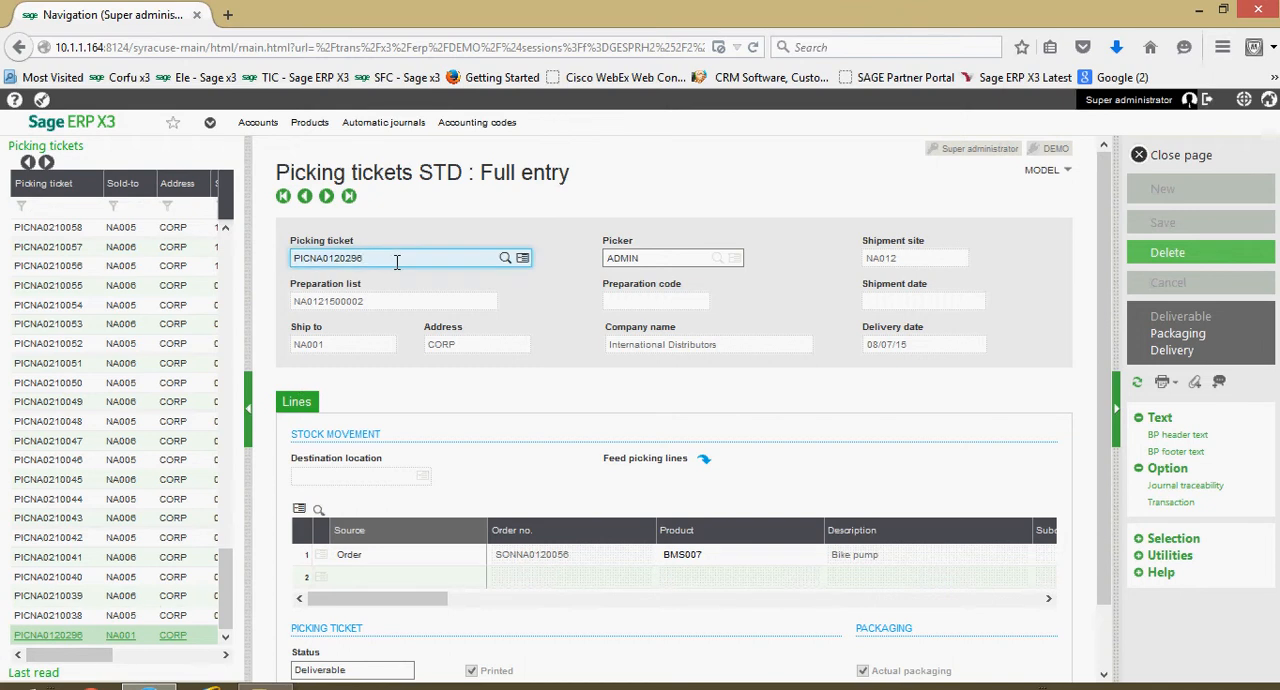
key(Return)
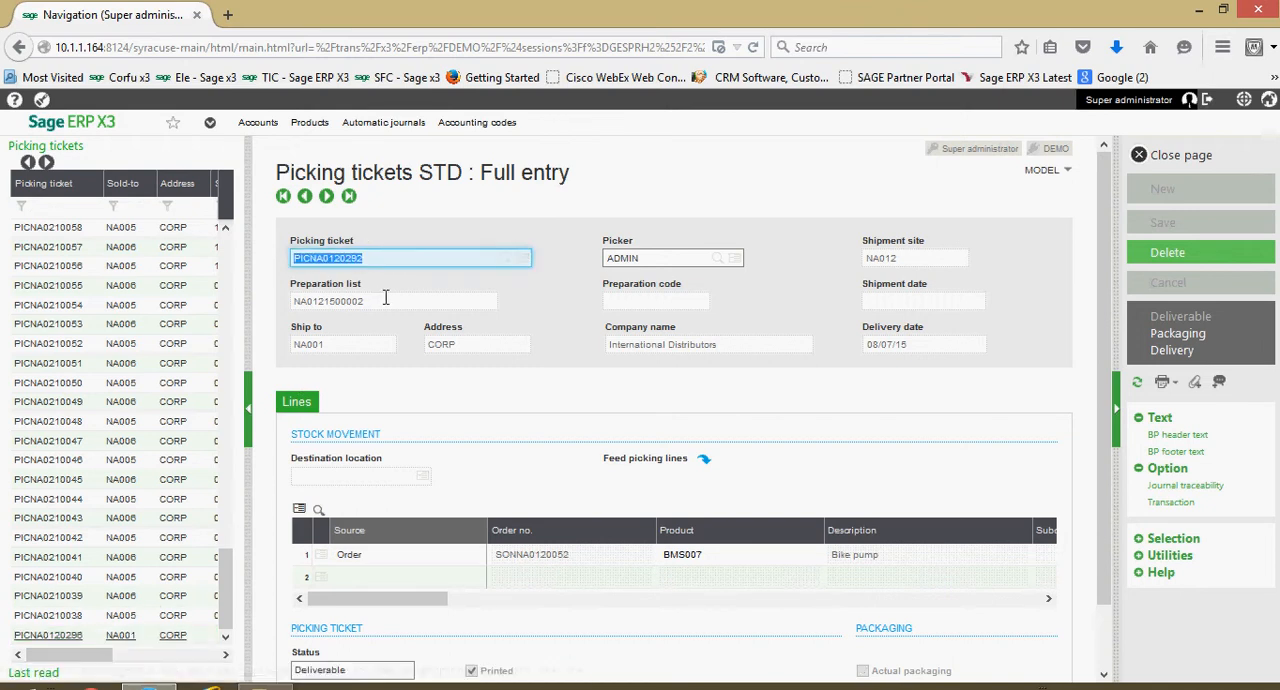
scroll(616, 422, down, 1)
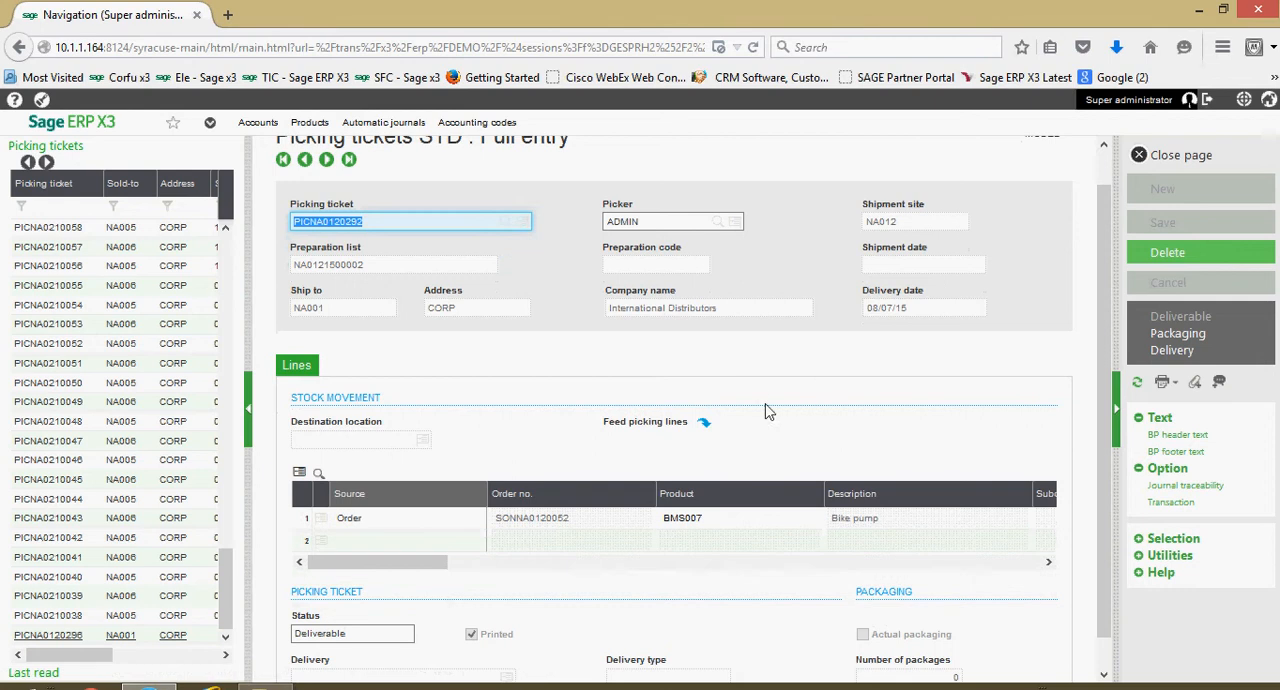
scroll(740, 400, down, 1)
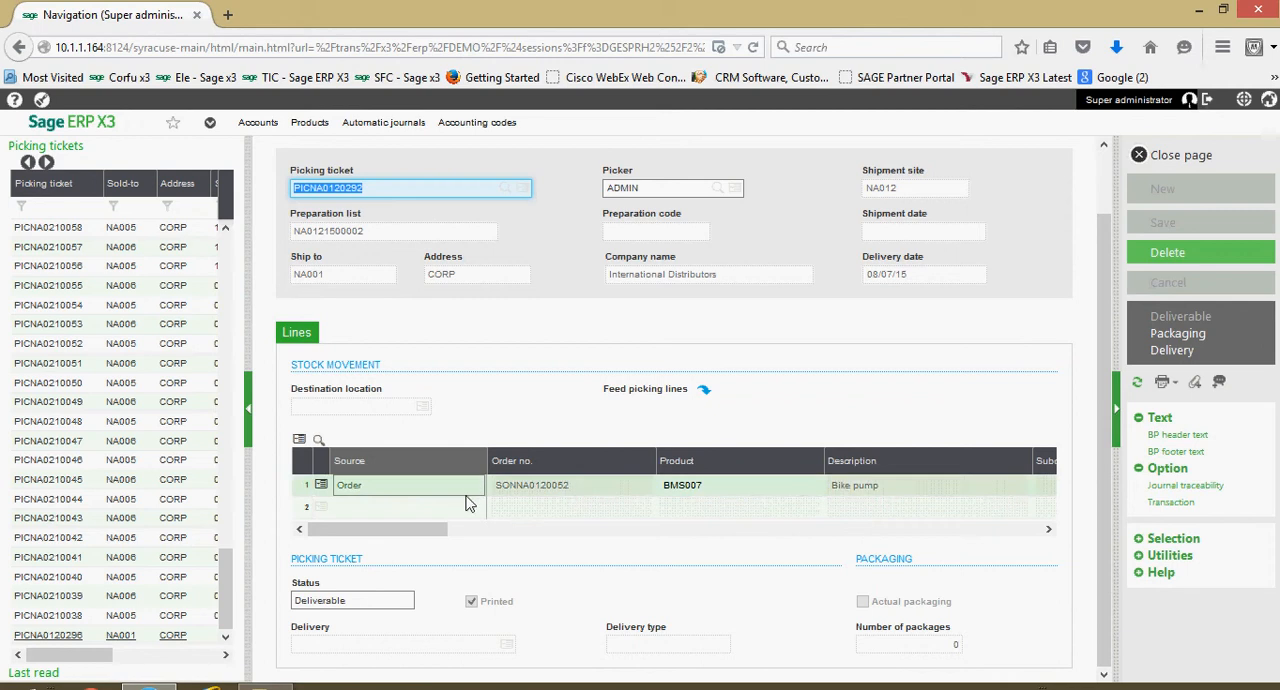
scroll(995, 347, up, 2)
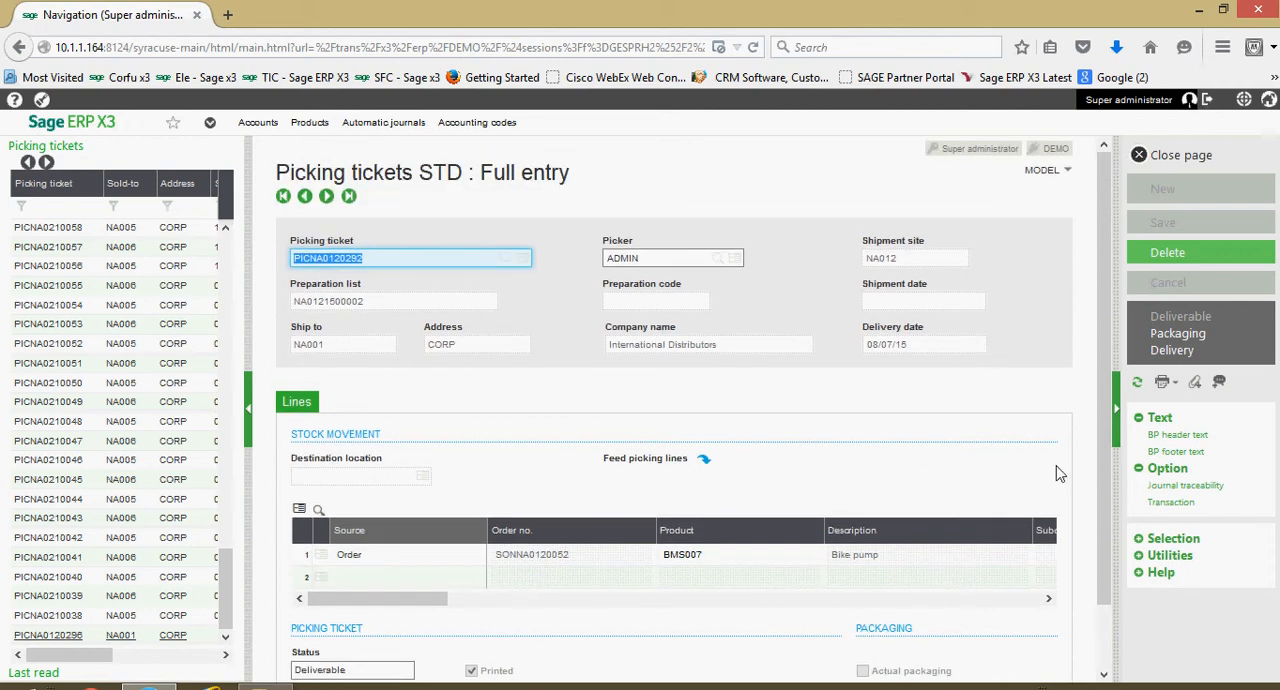
- Generate a delivery from the picking ticket using the ALL Full entry transaction, review it and close the page
click(1175, 351)
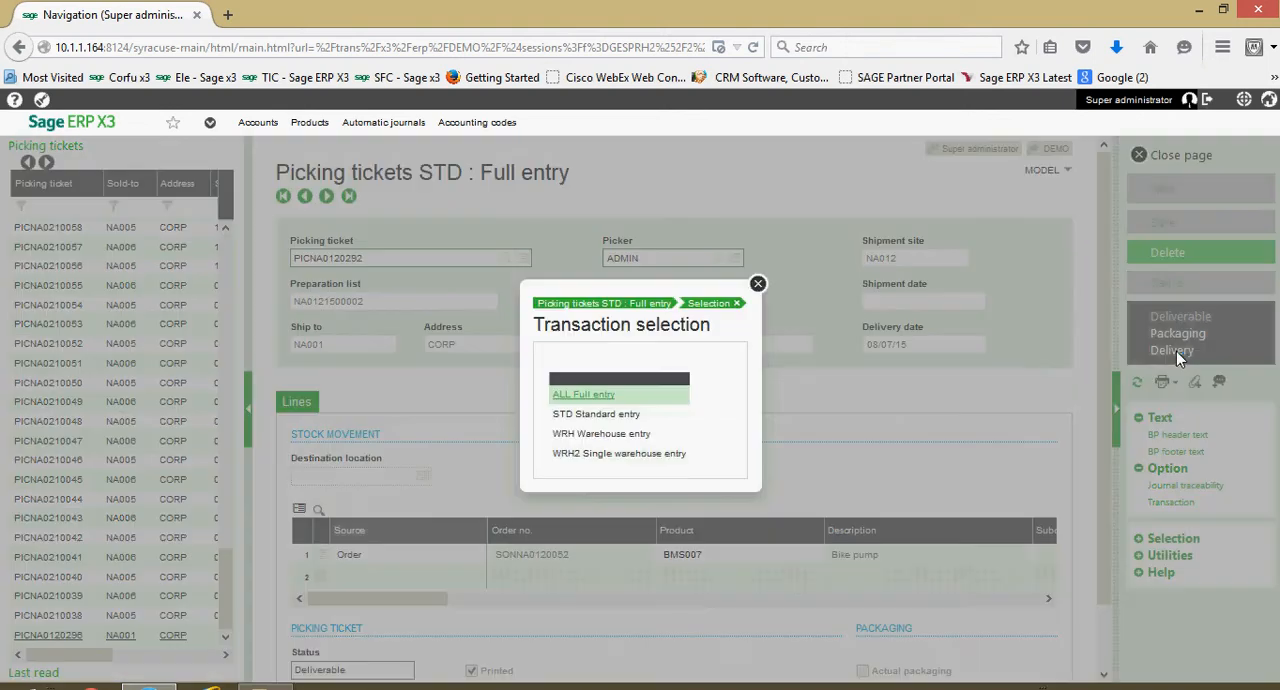
click(598, 396)
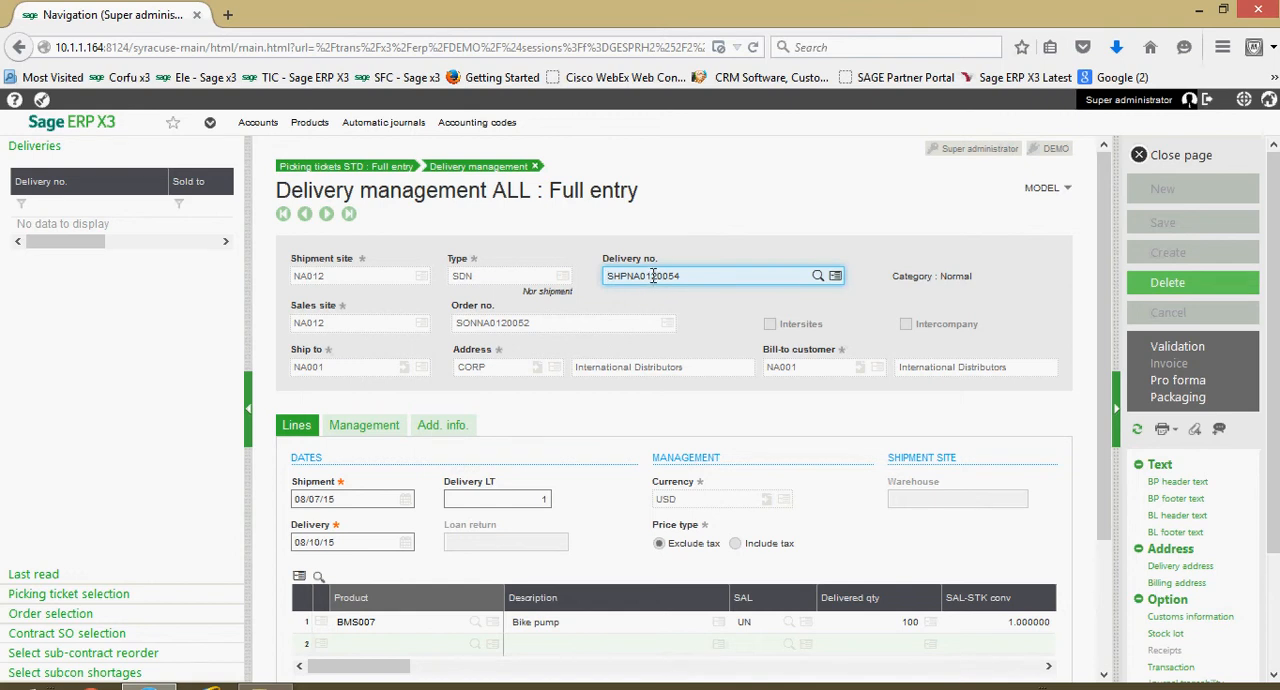
scroll(653, 276, down, 1)
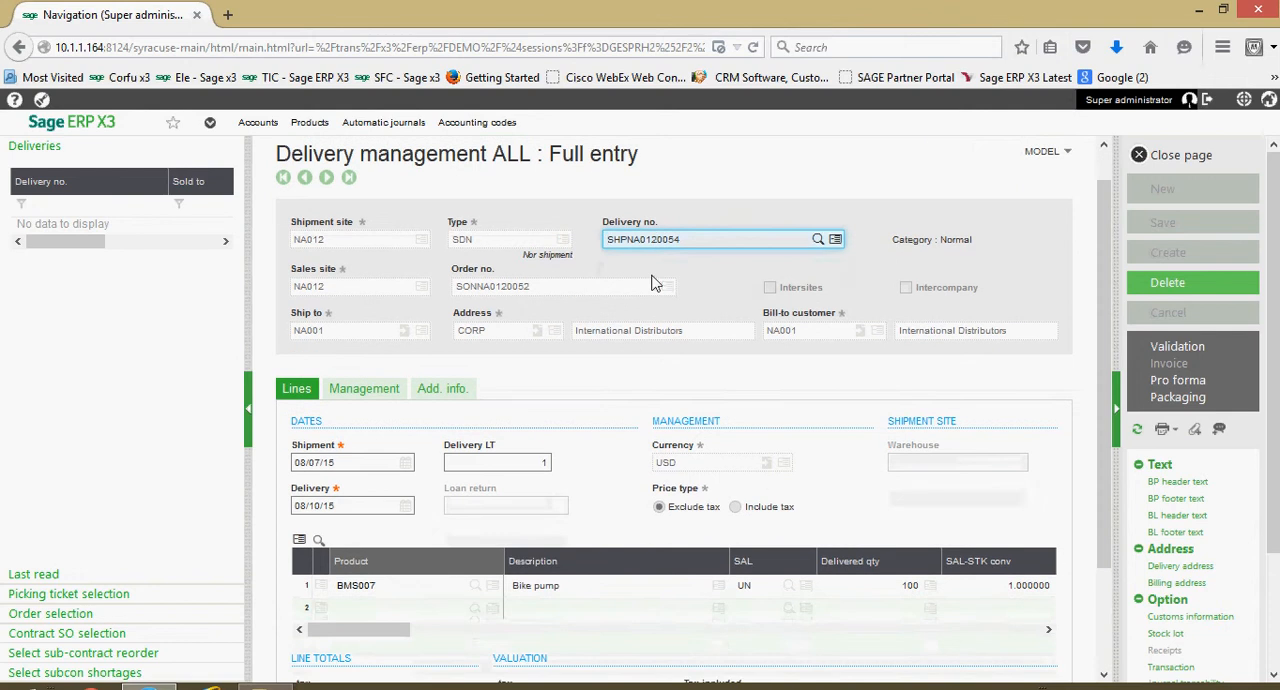
scroll(653, 276, up, 1)
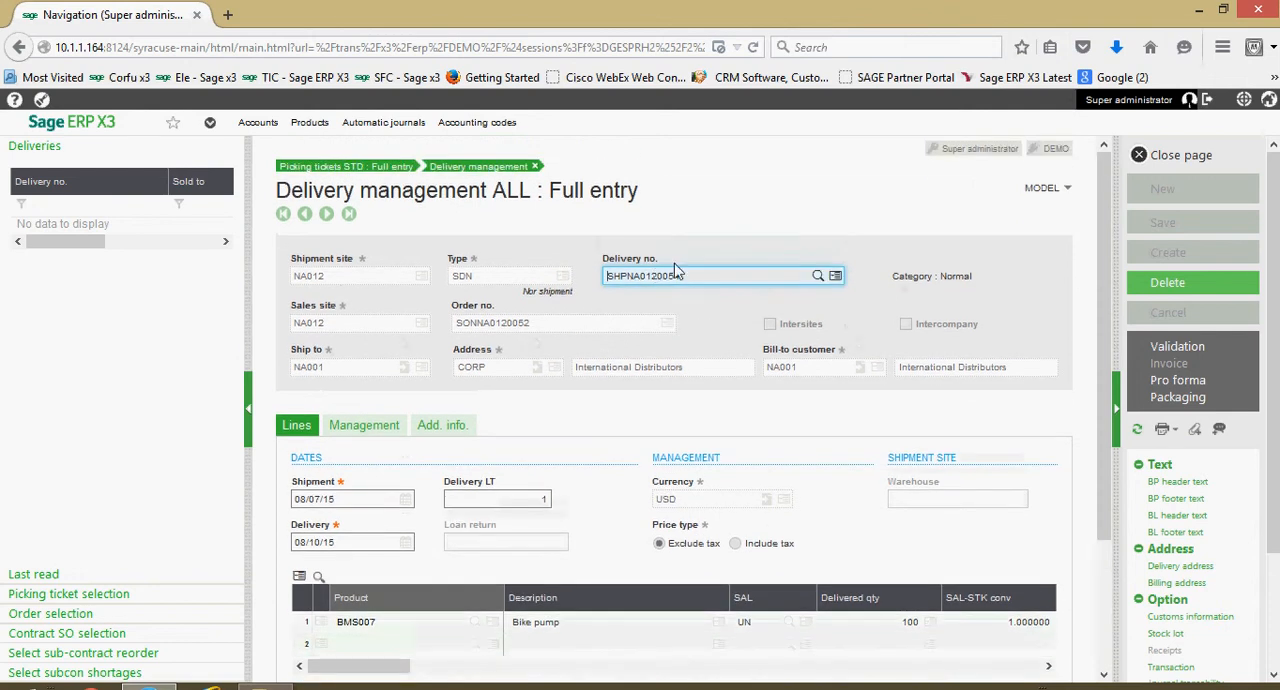
click(1181, 157)
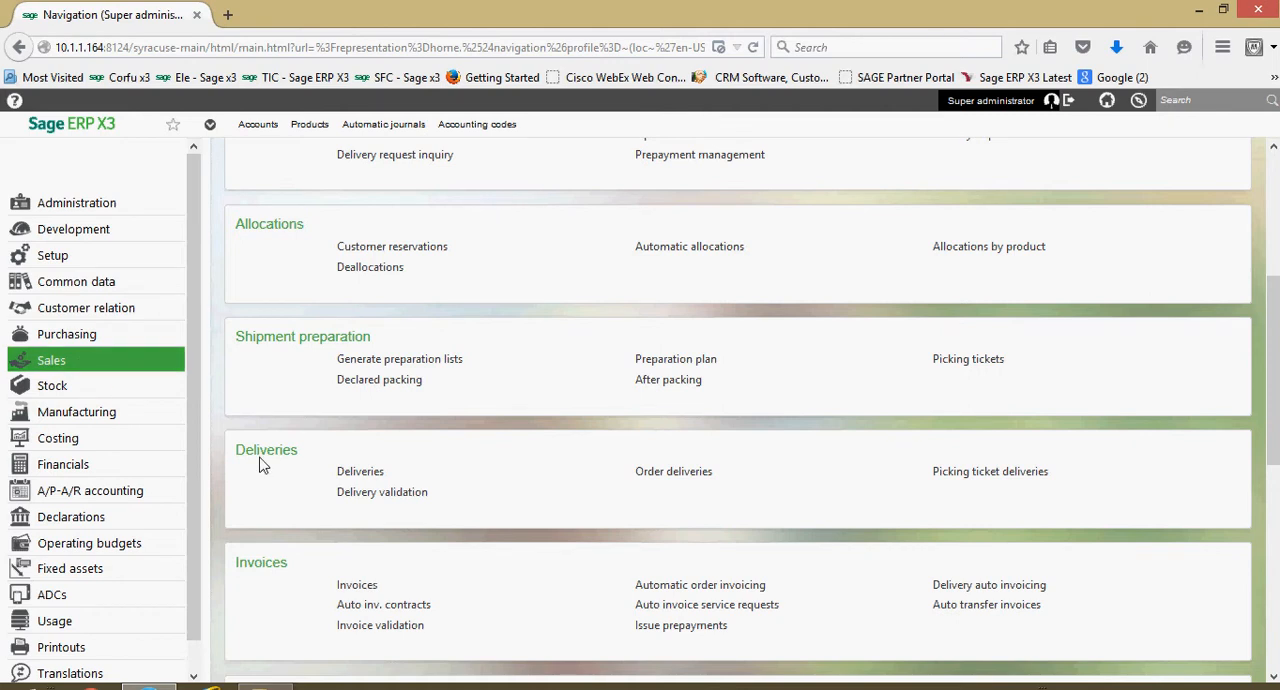
- Start a new delivery with the ALL Full entry transaction, setting both the shipment site and the sales site to NA012
click(372, 479)
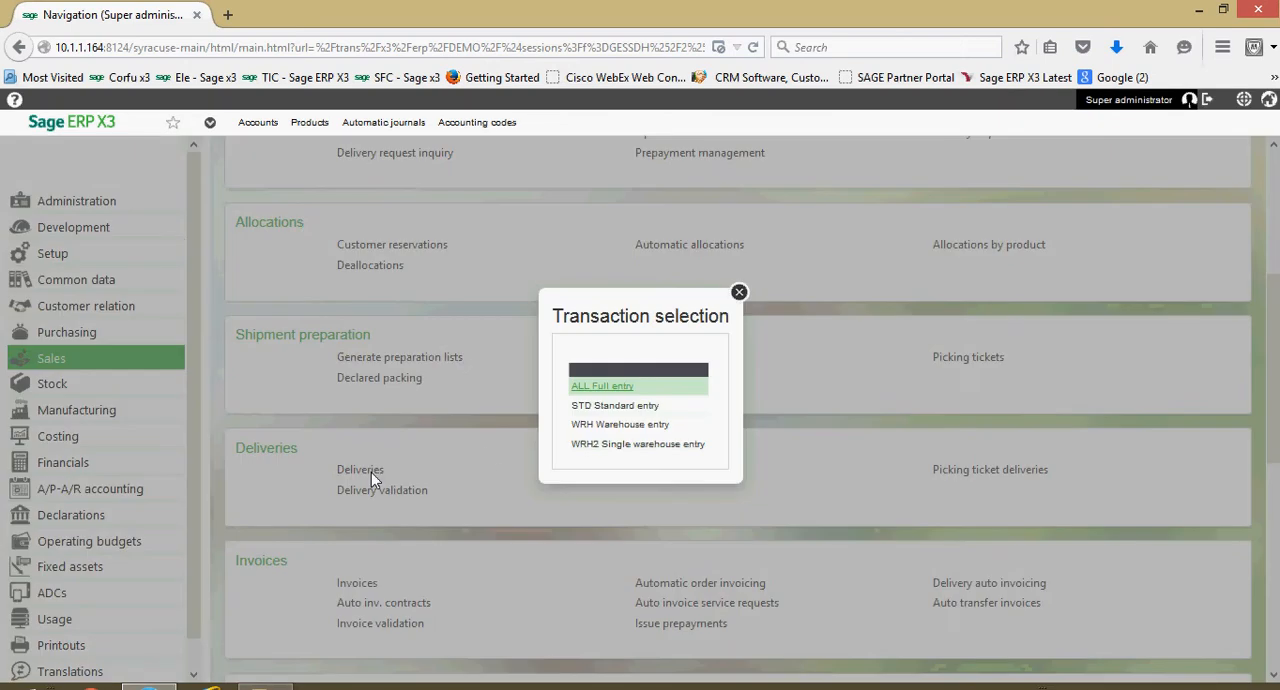
click(618, 390)
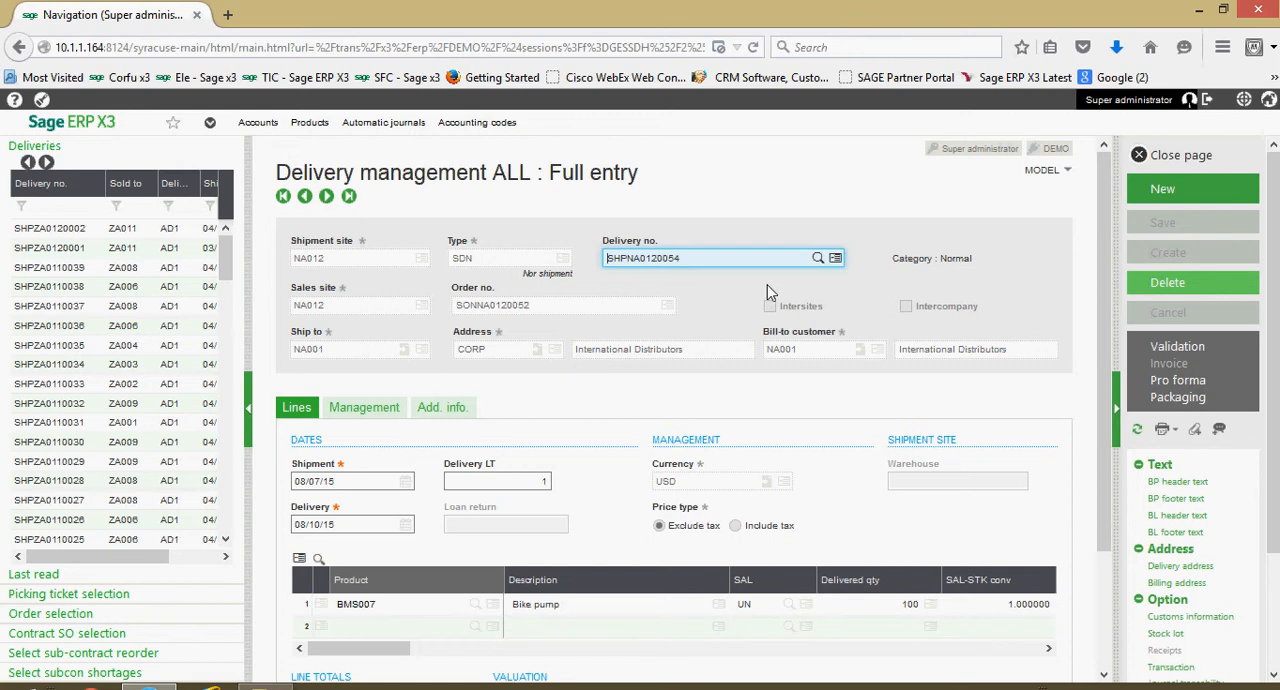
click(1160, 196)
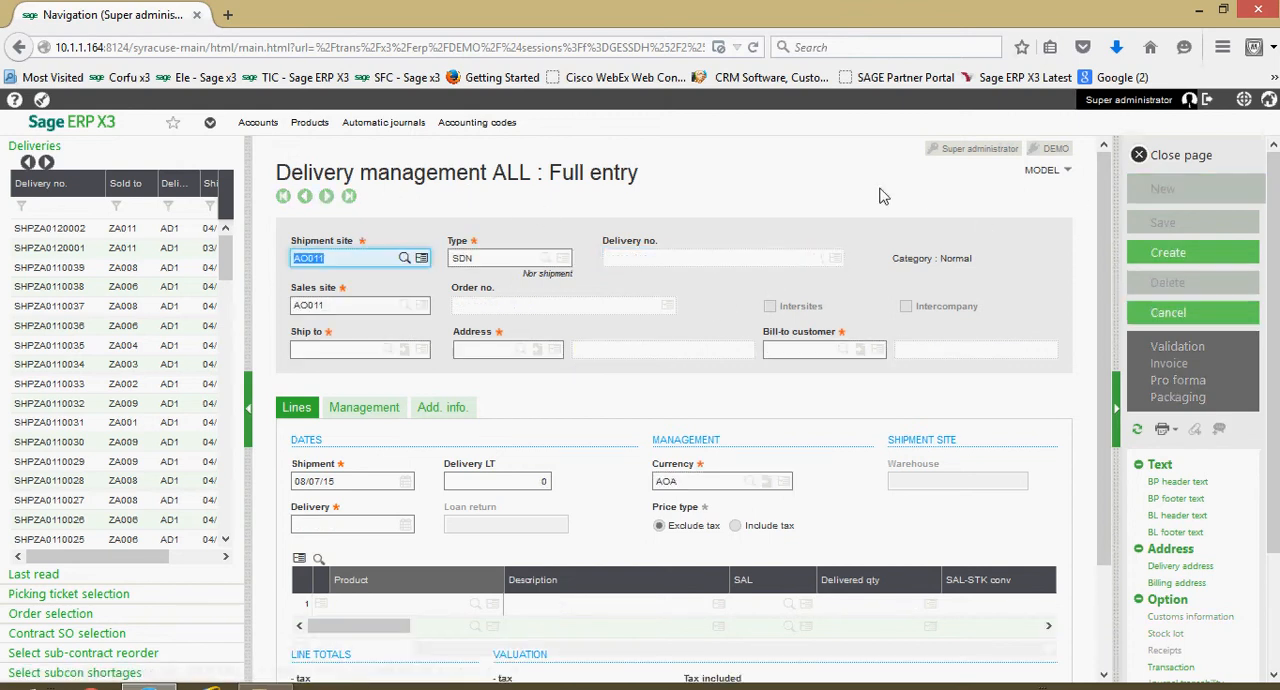
text(NA012)
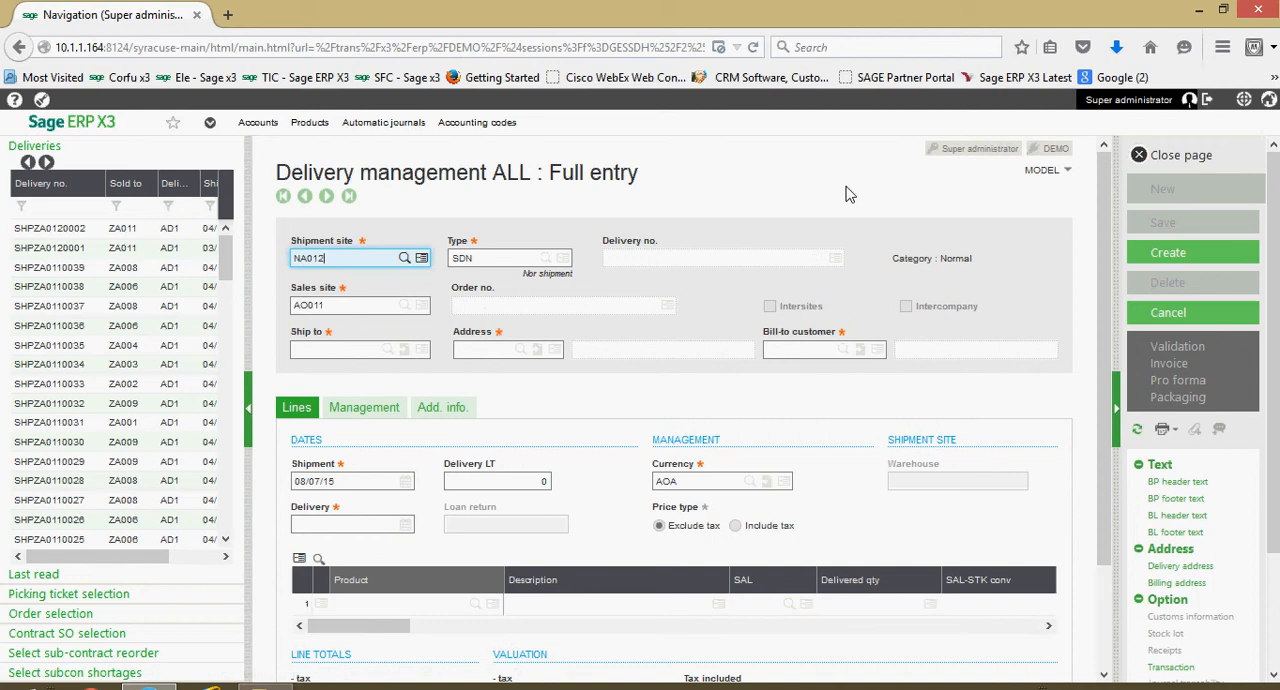
key(Tab)
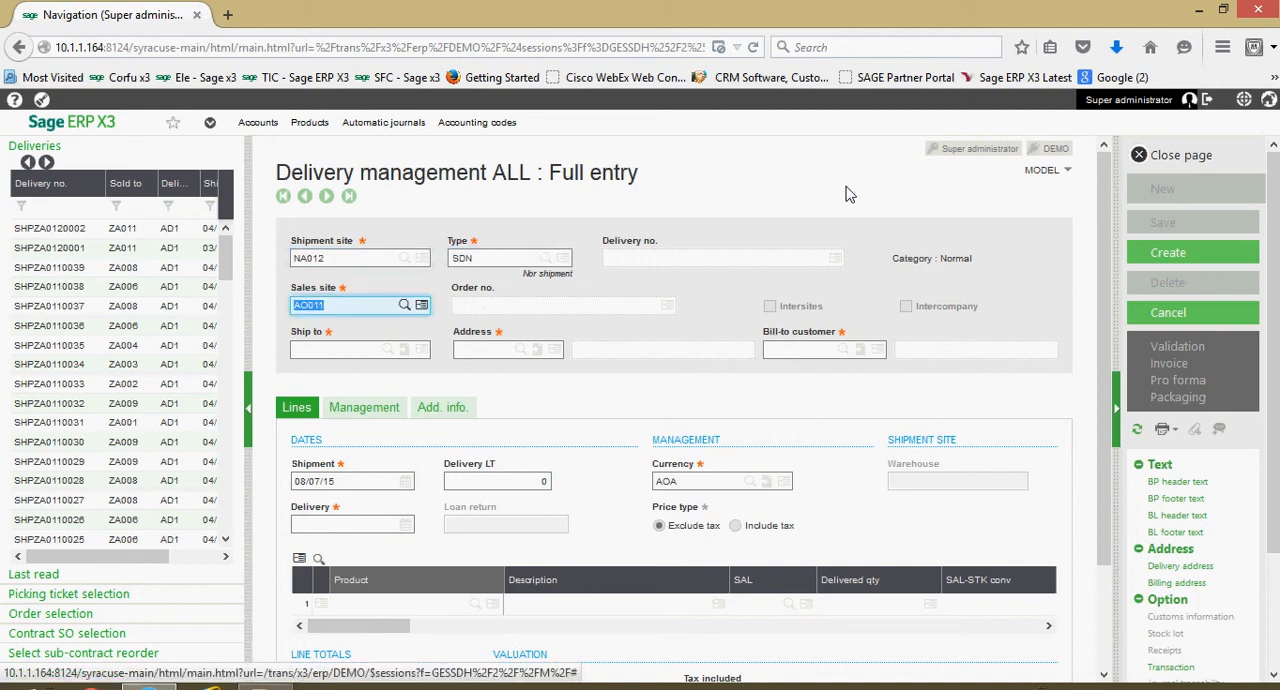
key(Return)
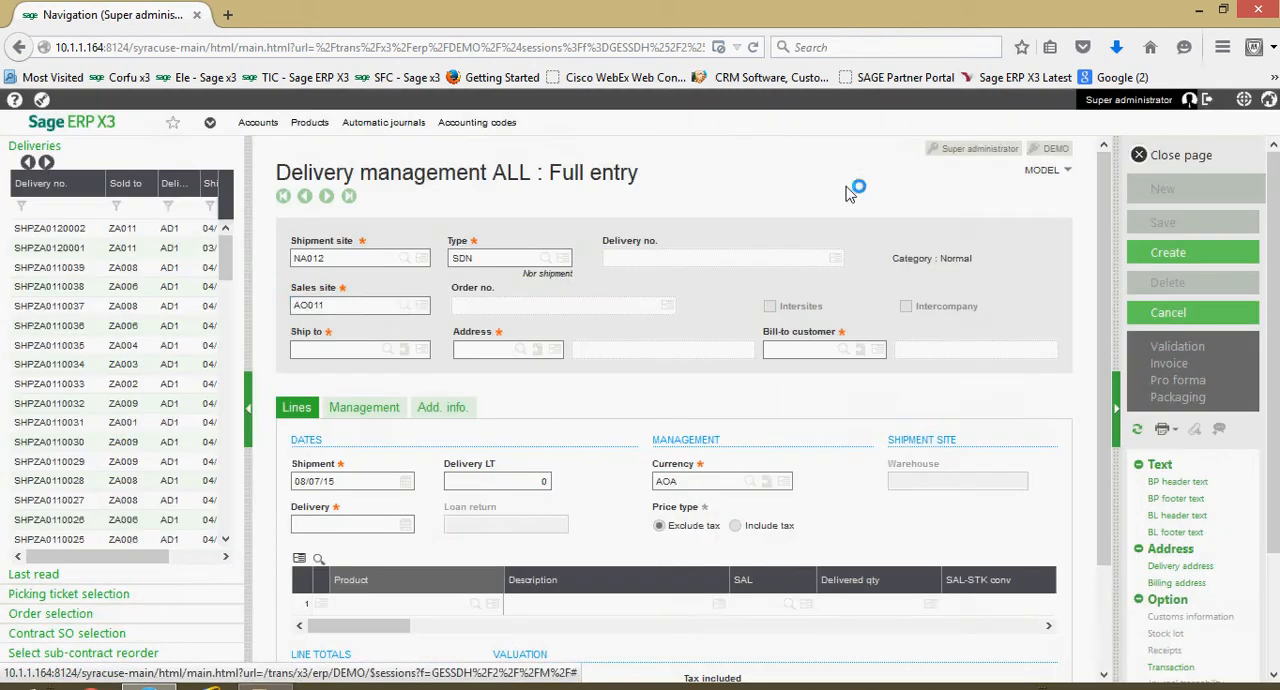
text(NA)
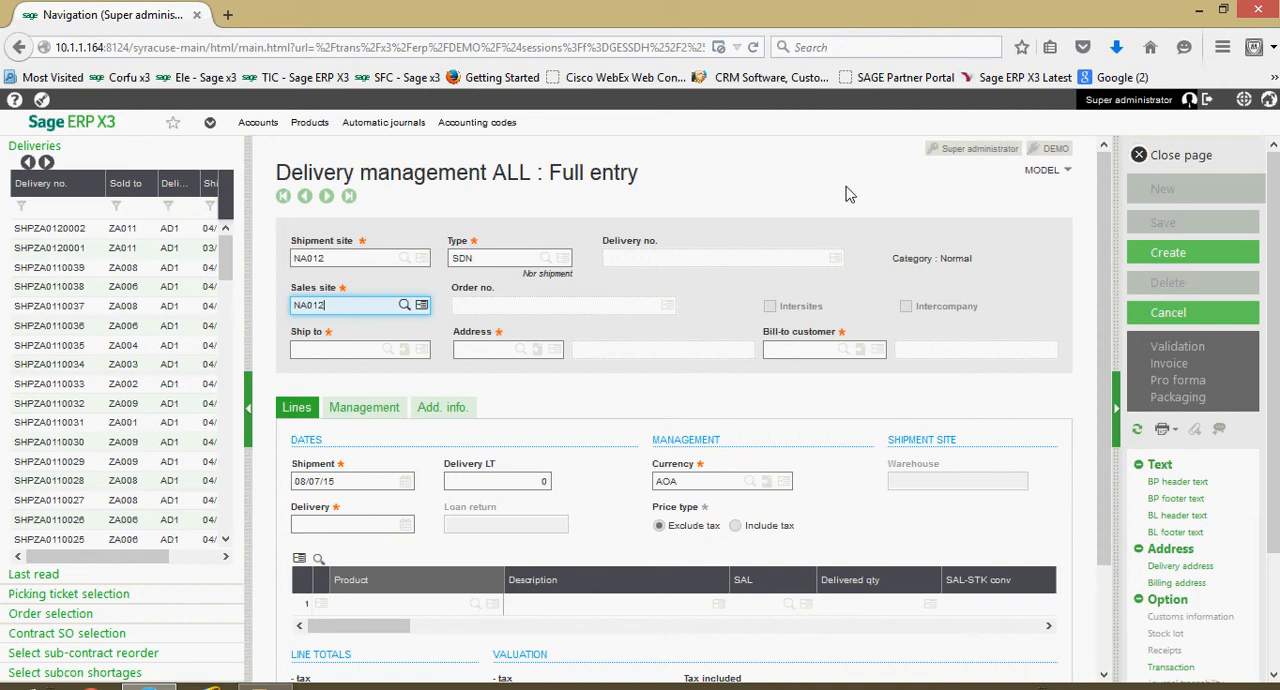
key(Tab)
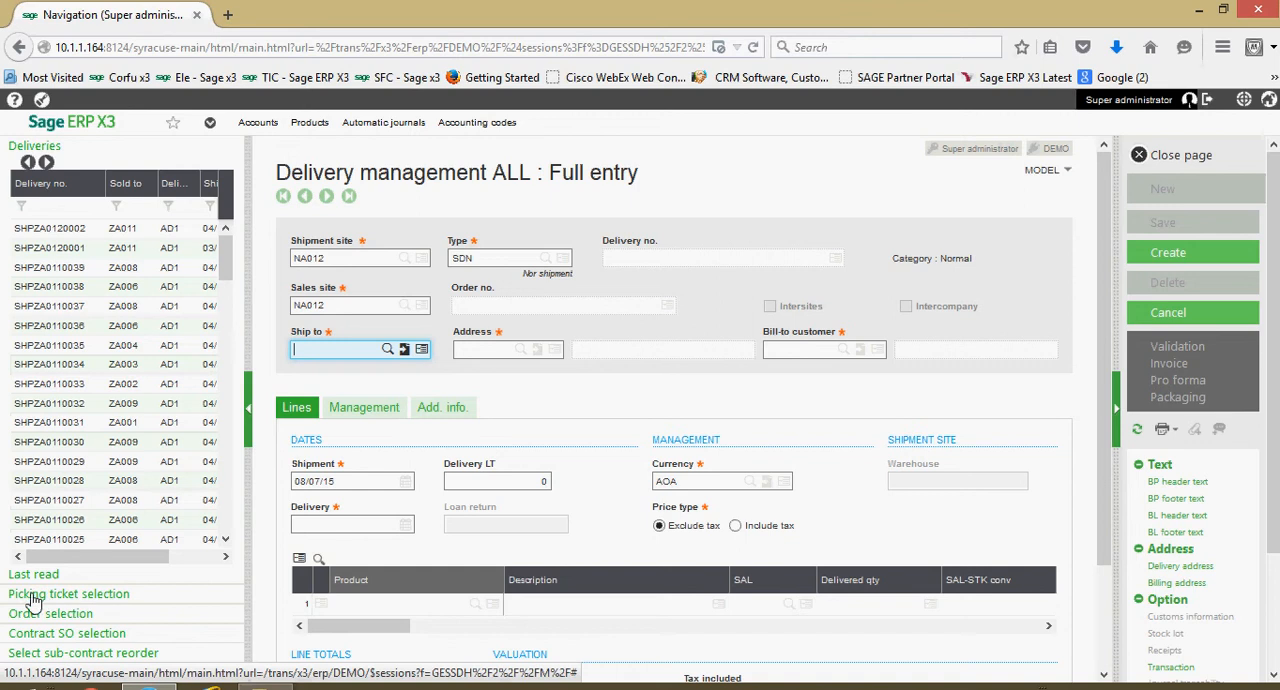
- Fill the new delivery from picking ticket PICNA0120293, create the record and close the page
click(147, 597)
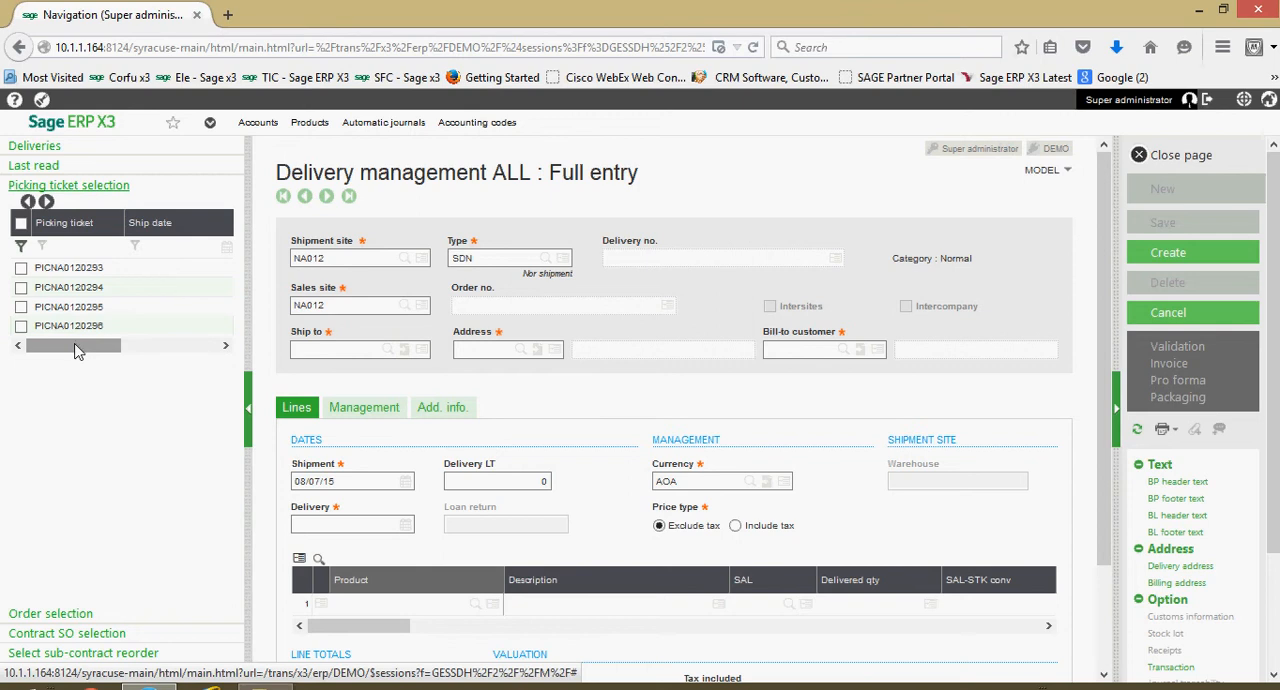
click(21, 269)
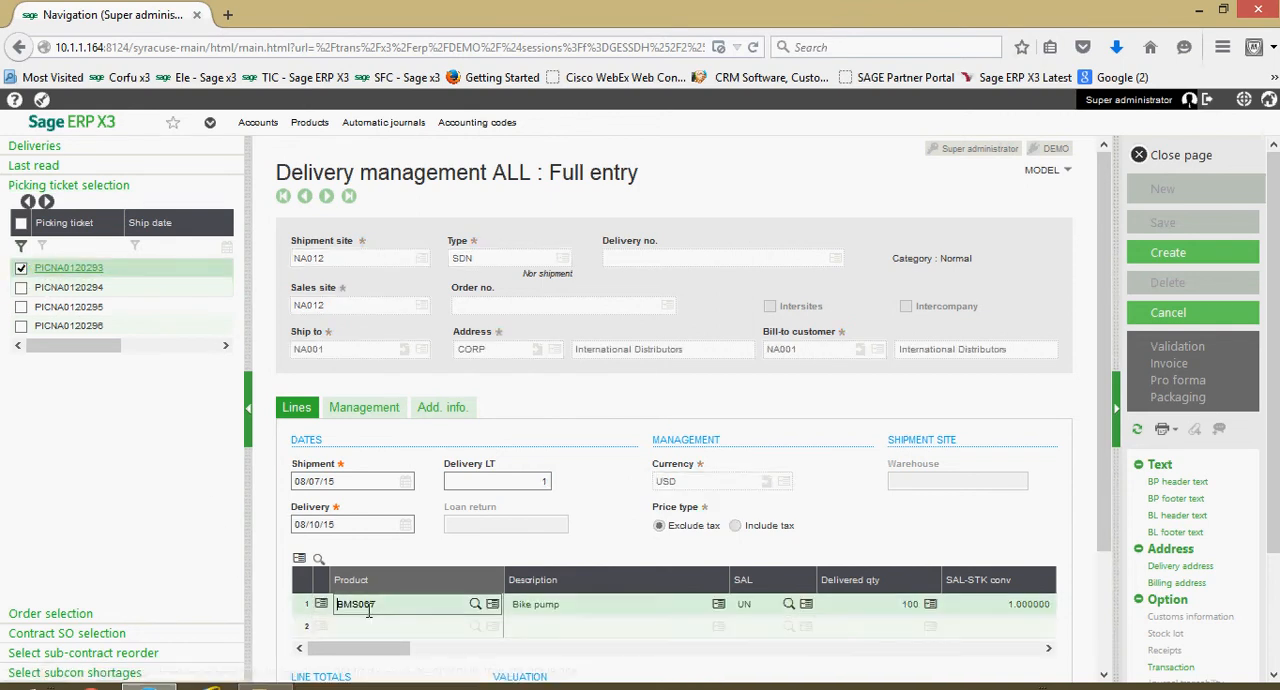
scroll(392, 616, down, 2)
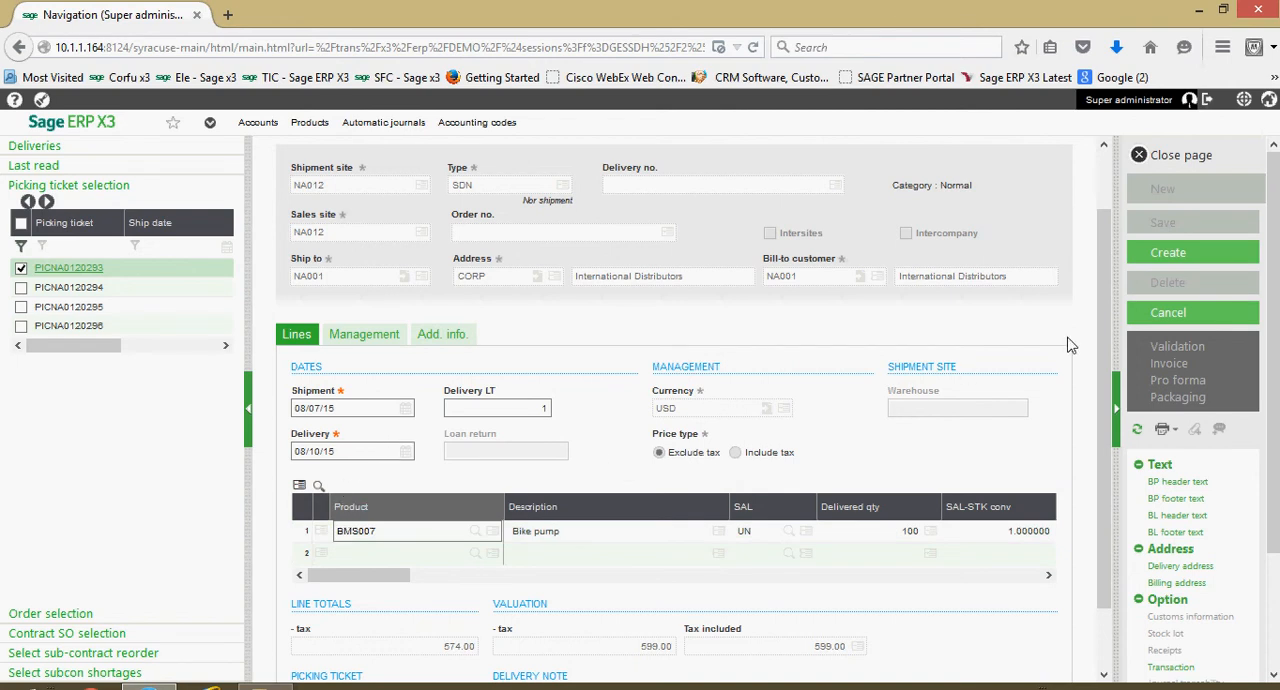
click(1167, 257)
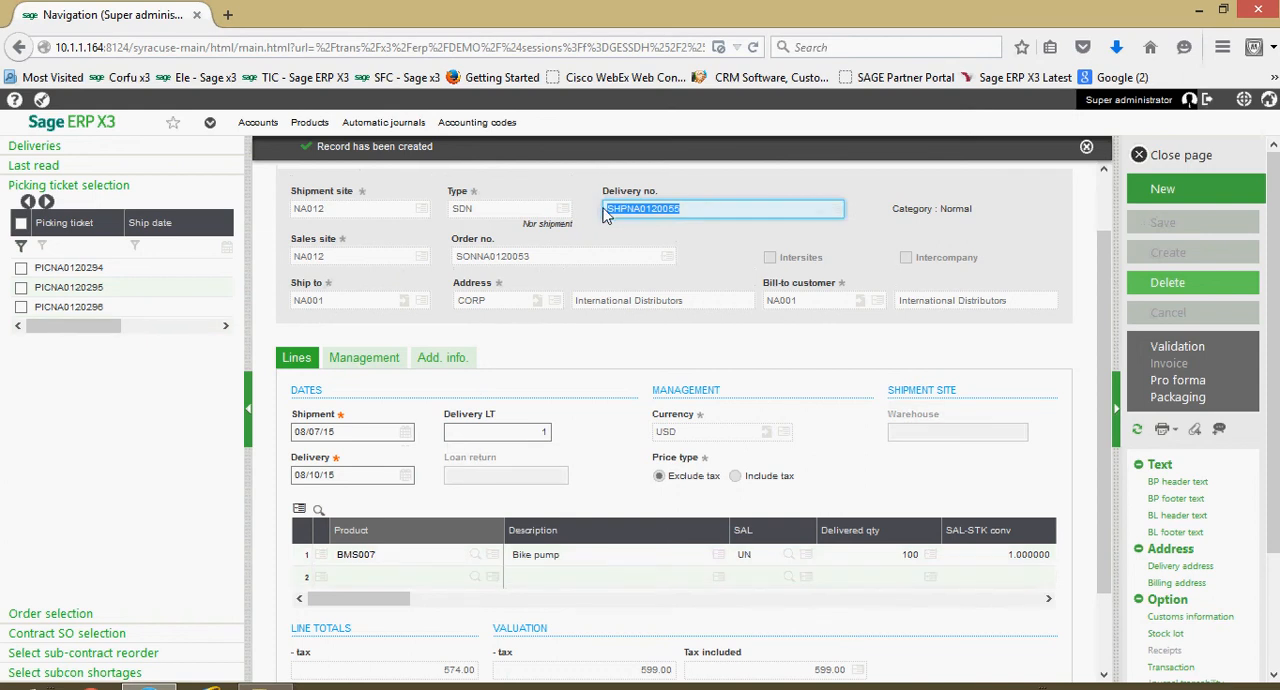
click(1184, 160)
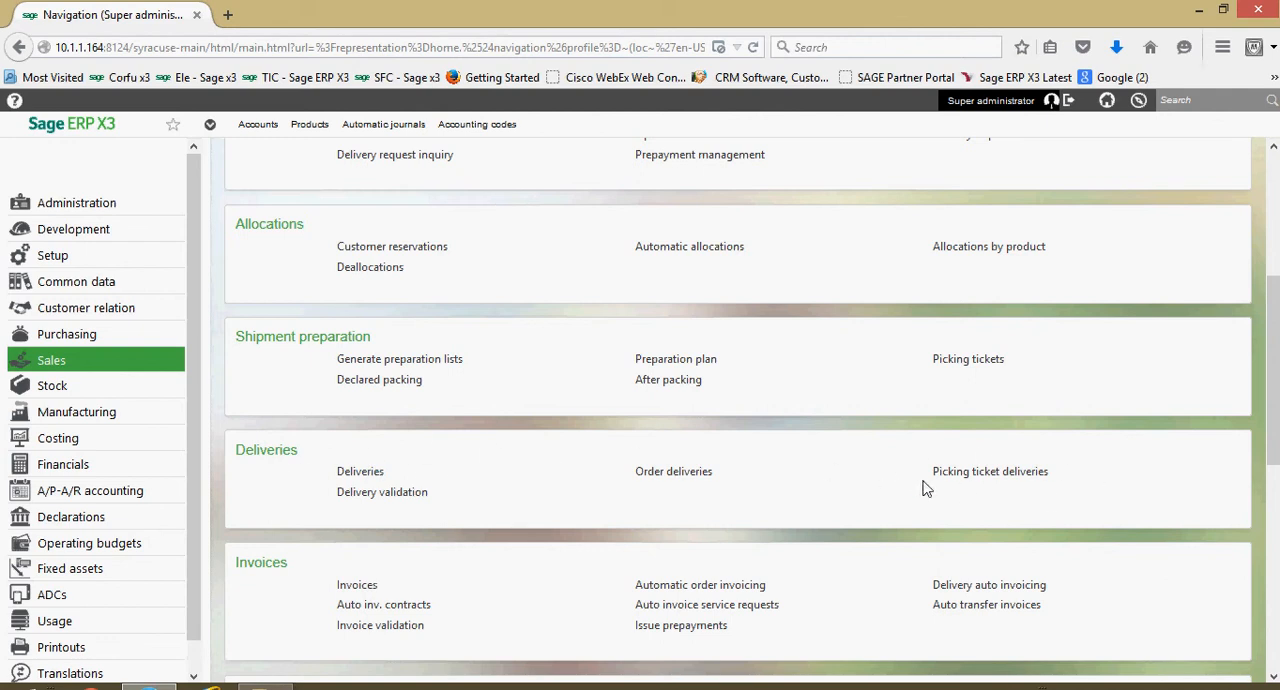
- Open the picking ticket deliveries function and set the company to NA10 and the shipment site to NA012
click(989, 477)
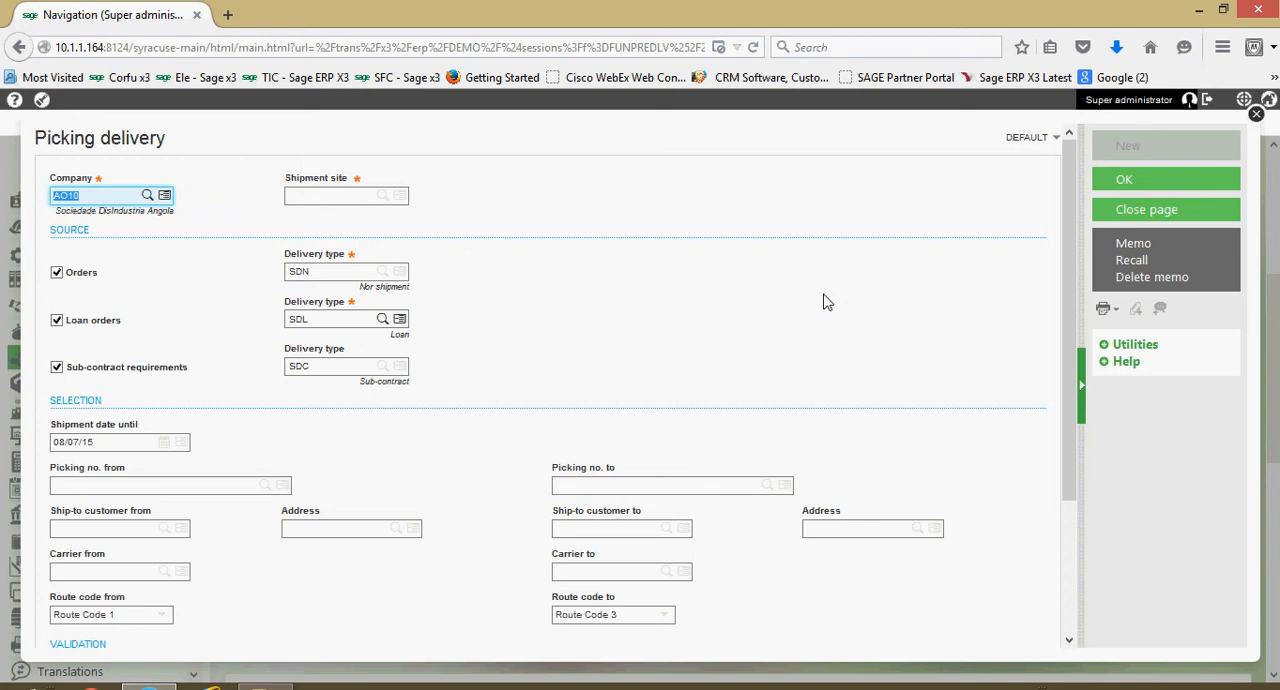
text(NA10)
key(Tab)
text(NA)
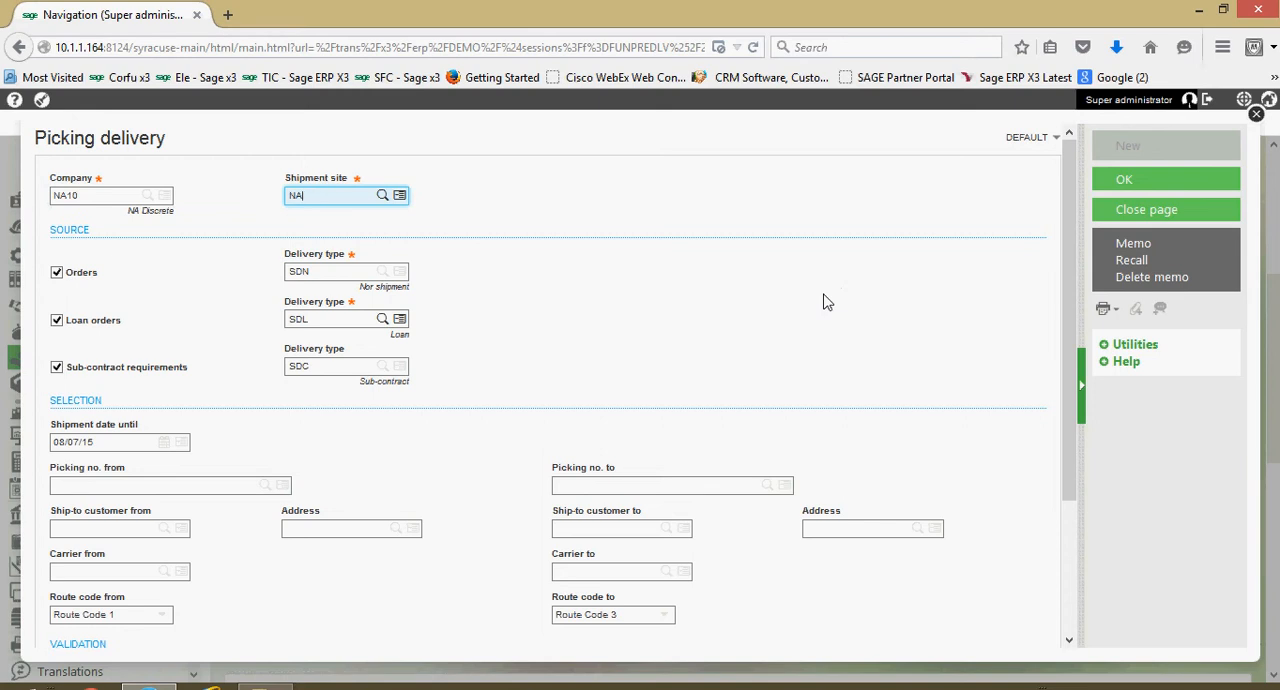
text(012)
key(Tab)
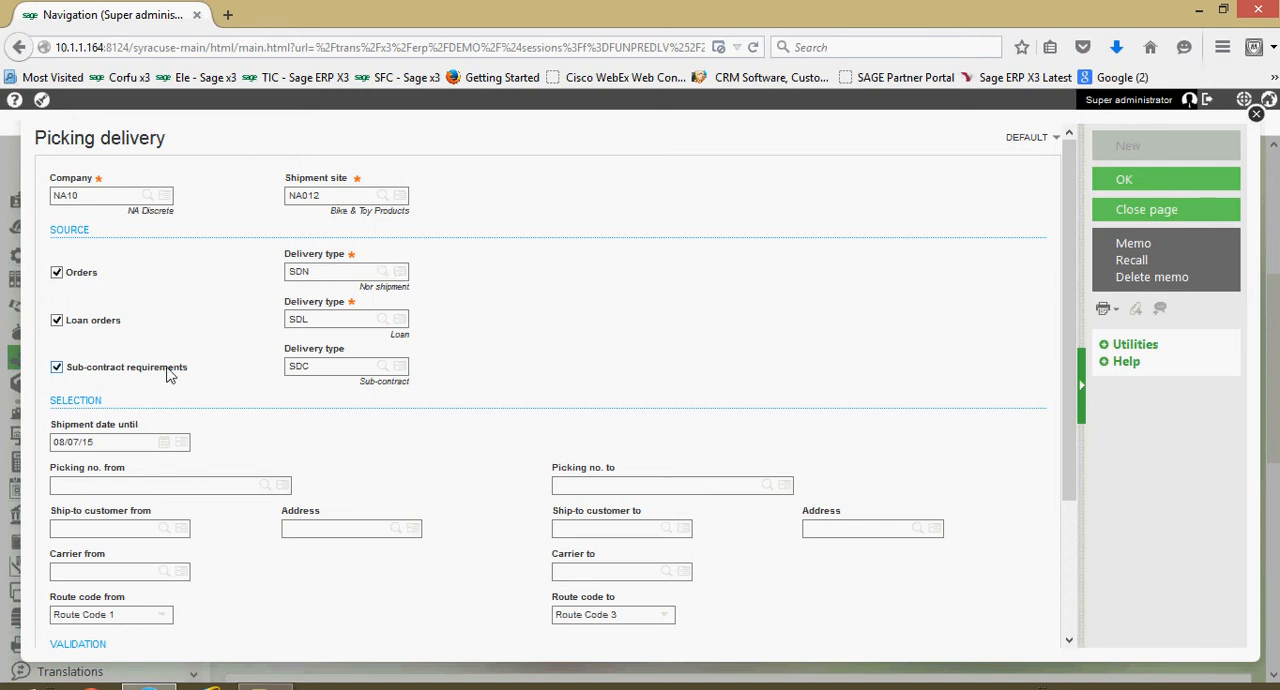
- Review the selection, validation and printing criteria, trying the delivery note printing option and clearing it again
scroll(158, 435, down, 1)
scroll(157, 433, down, 1)
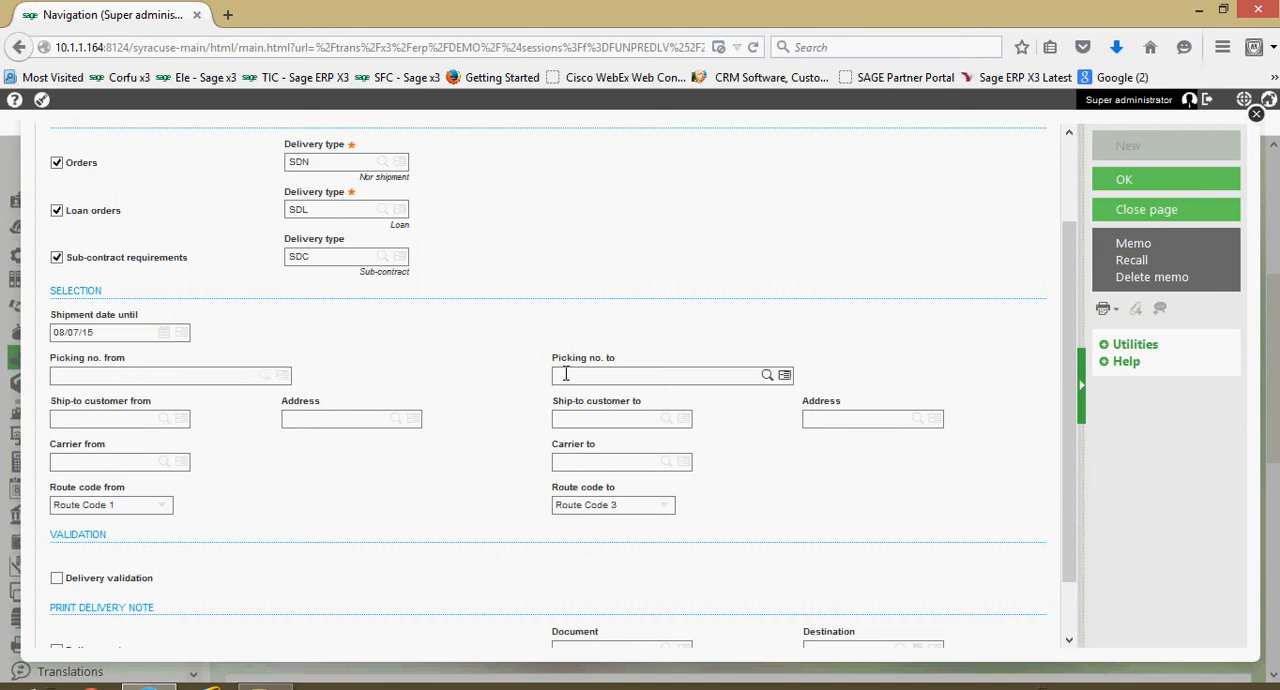
scroll(570, 370, down, 1)
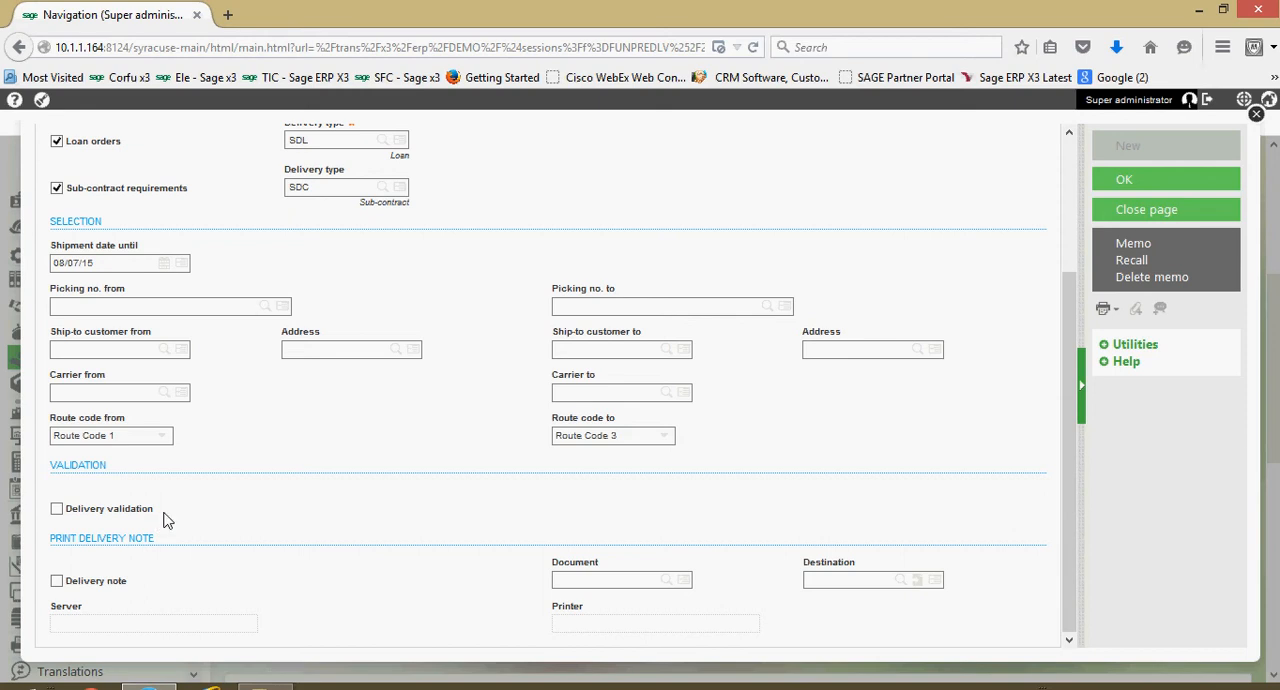
click(57, 582)
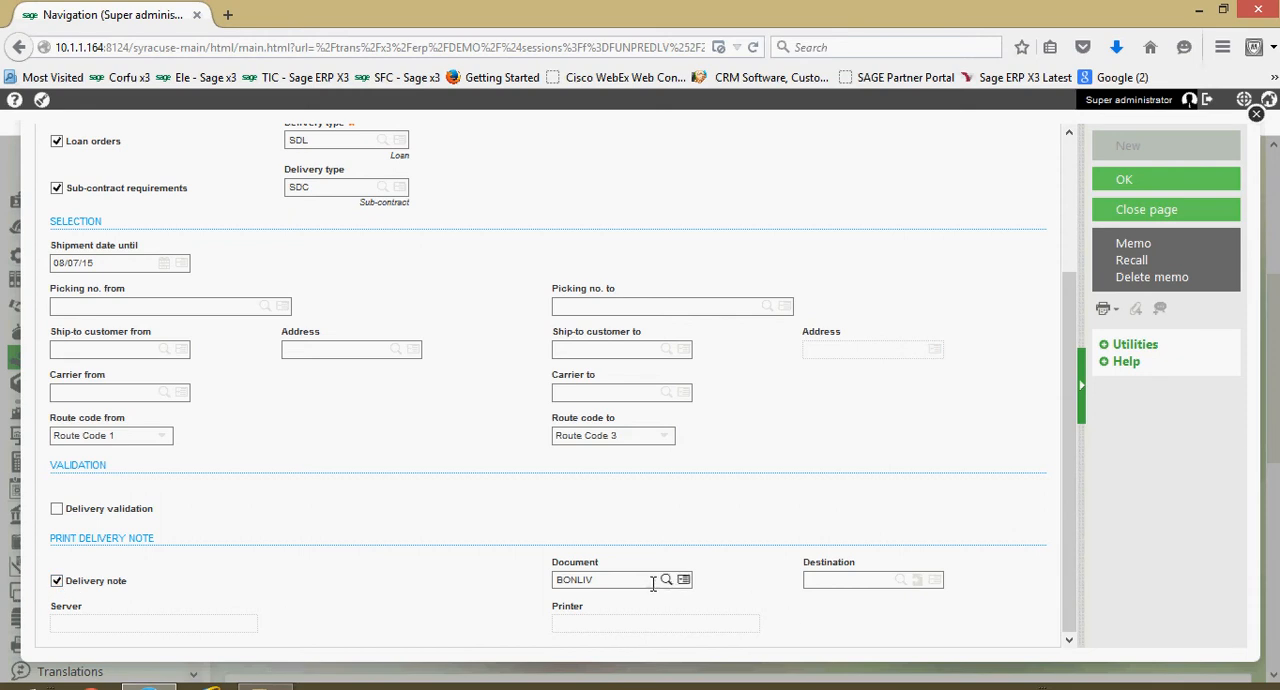
click(58, 580)
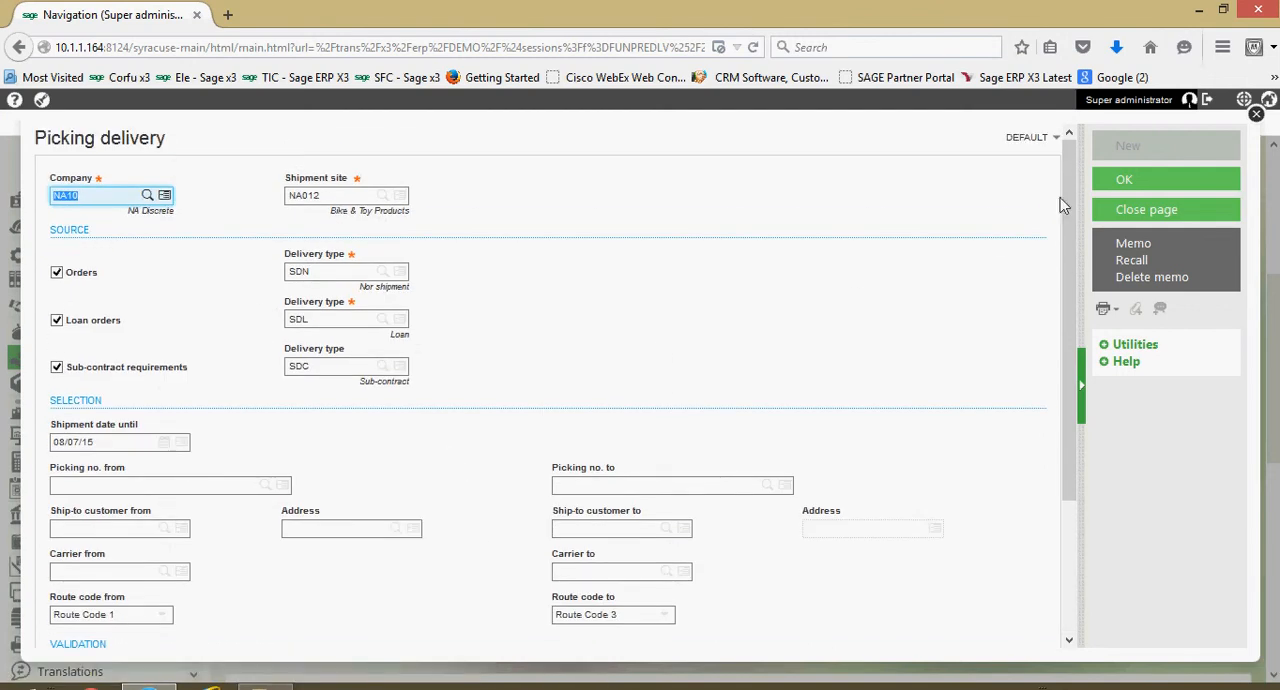
- Run the picking delivery process with the entered criteria, read through the resulting log and close it
click(1145, 189)
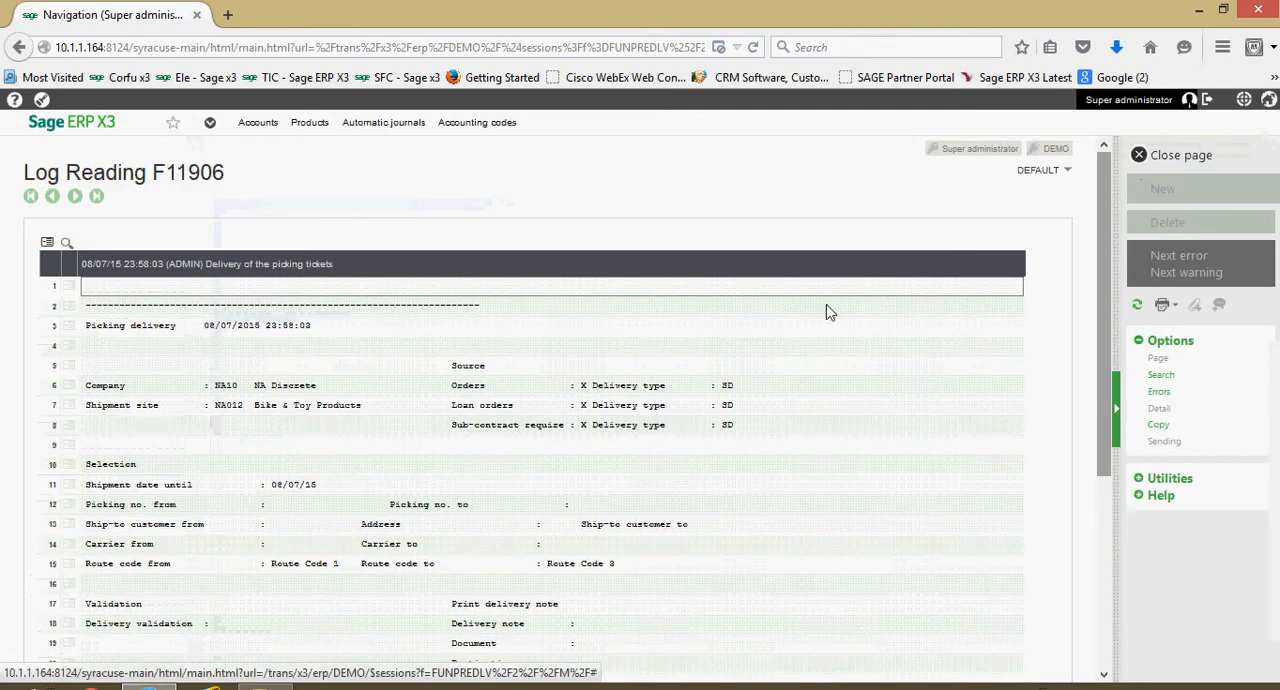
scroll(332, 458, down, 5)
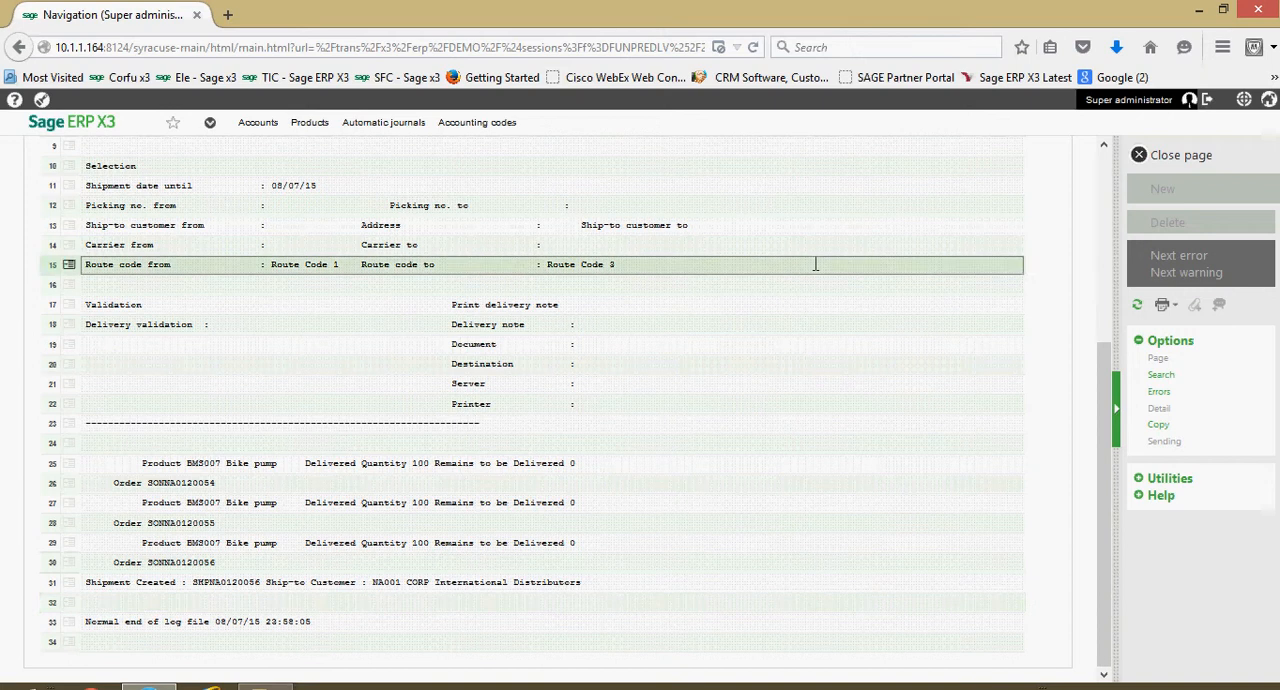
click(1206, 166)
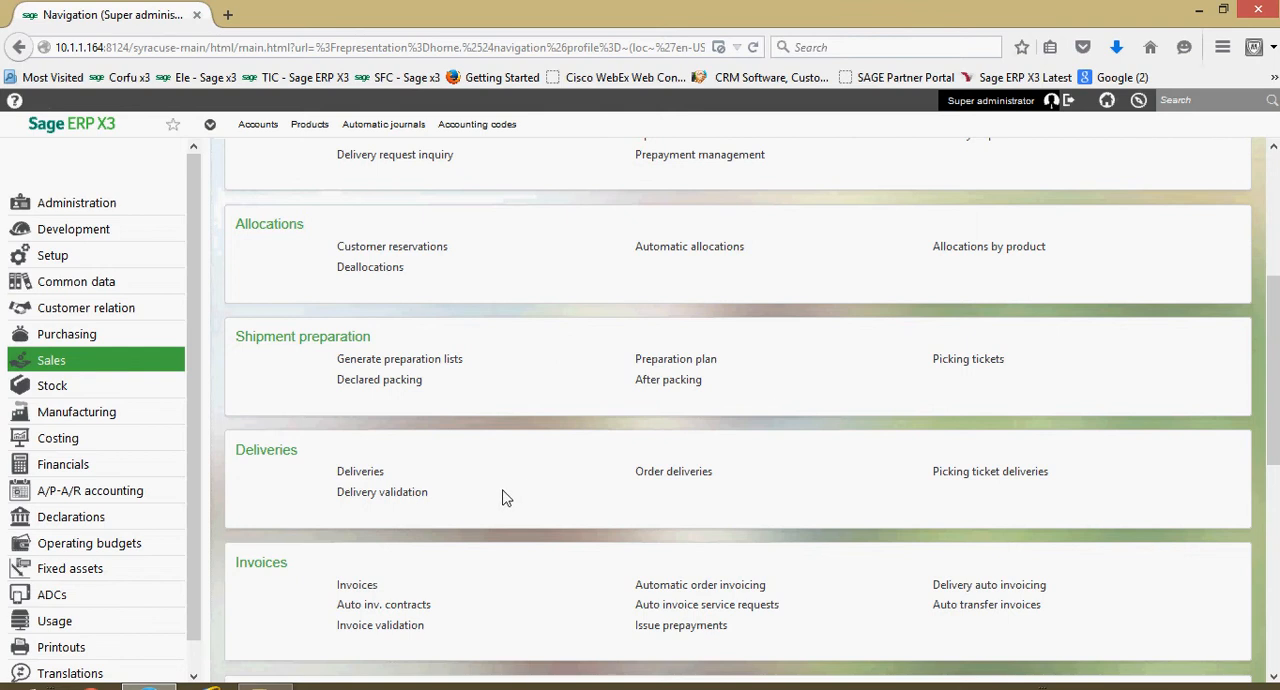
- Open the deliveries function with the ALL Full entry transaction and load delivery SHPNA0120056
click(362, 473)
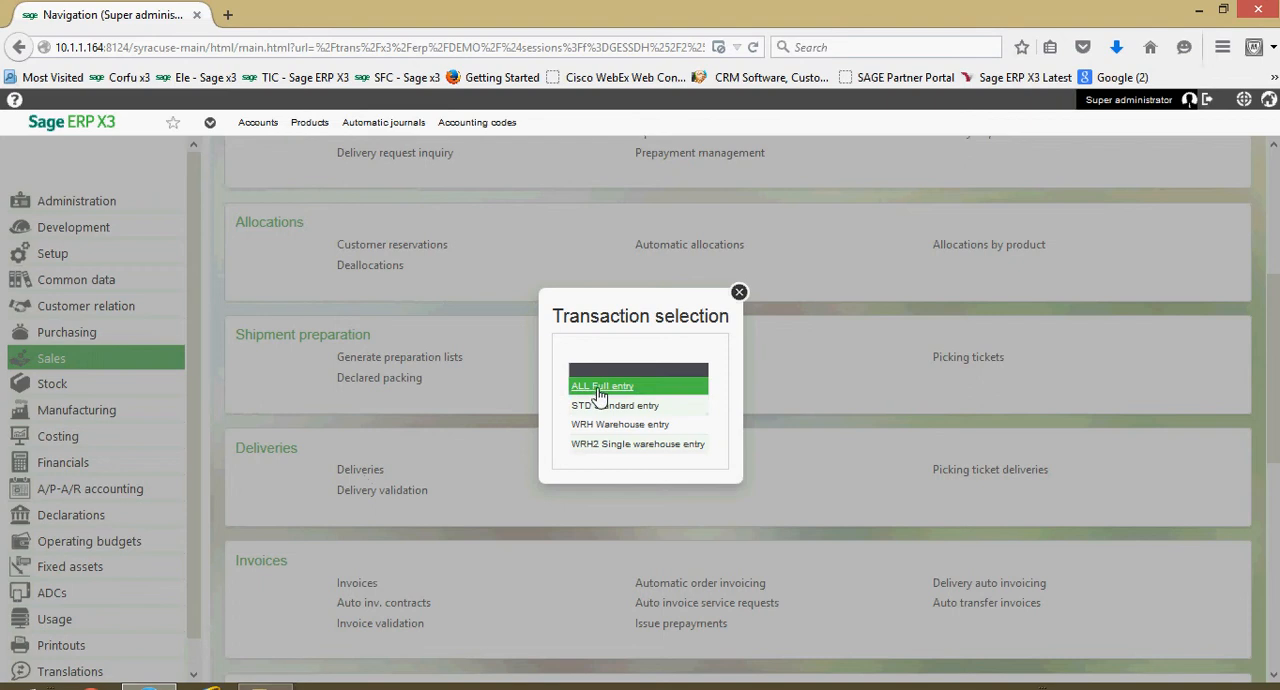
click(598, 387)
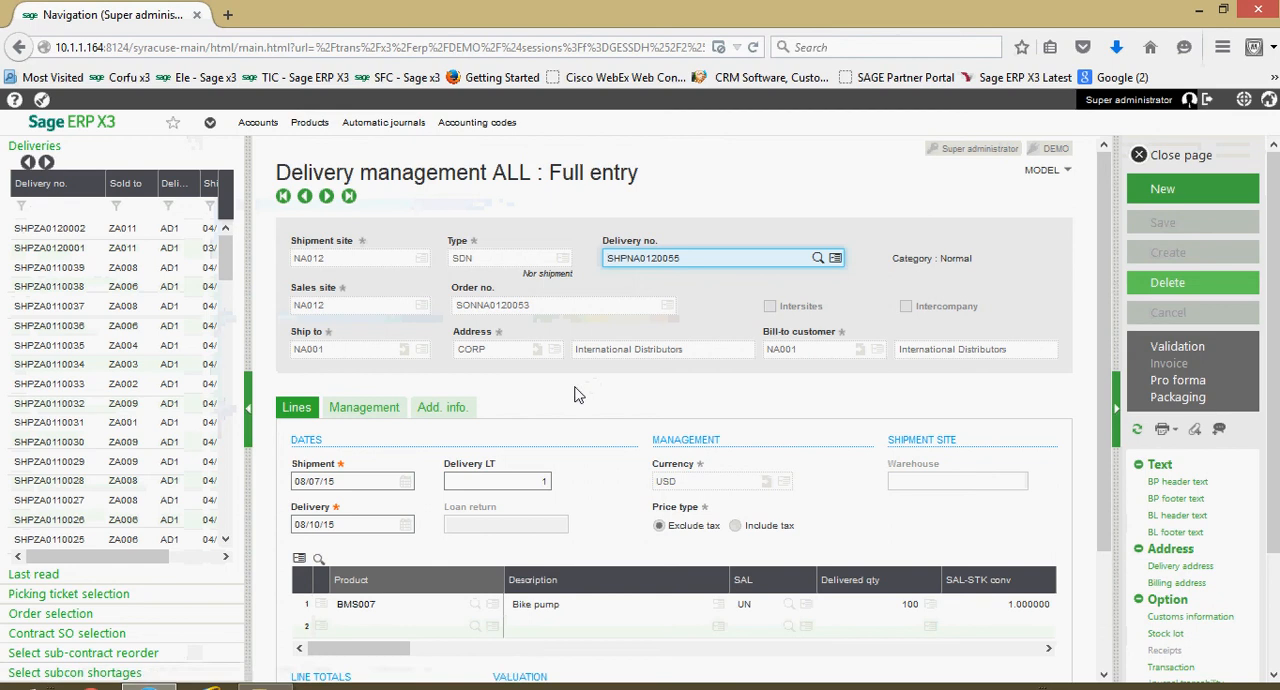
click(712, 260)
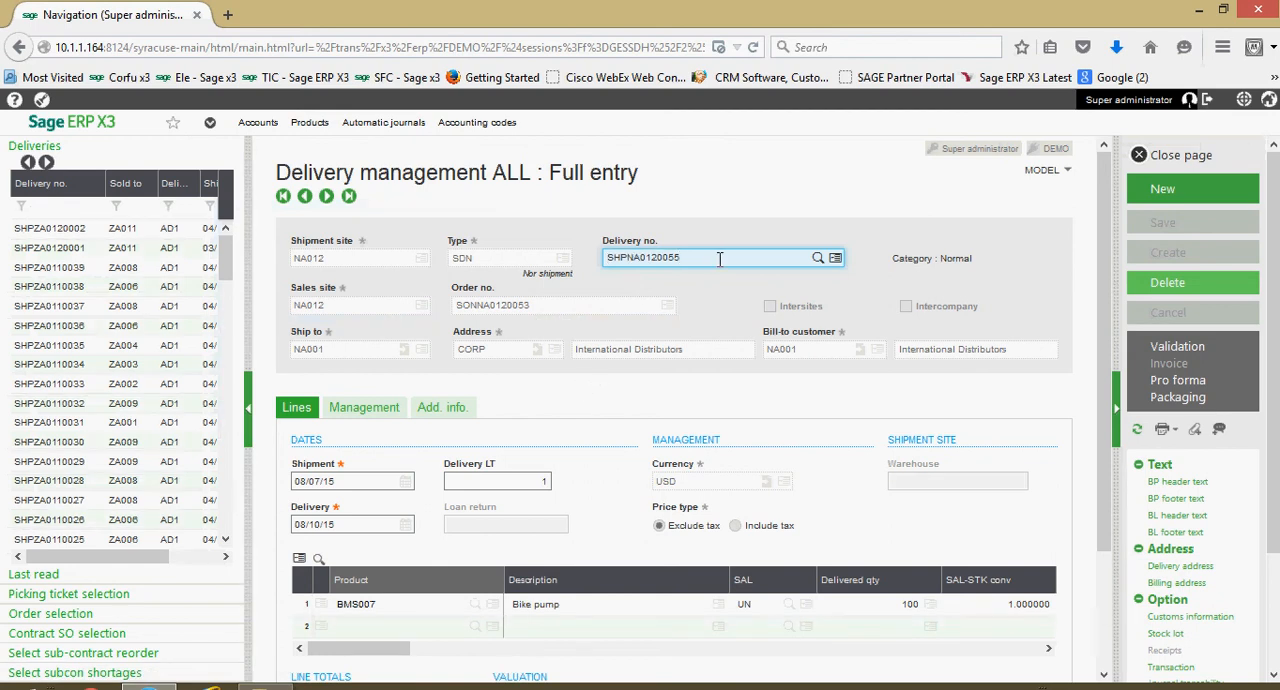
key(Return)
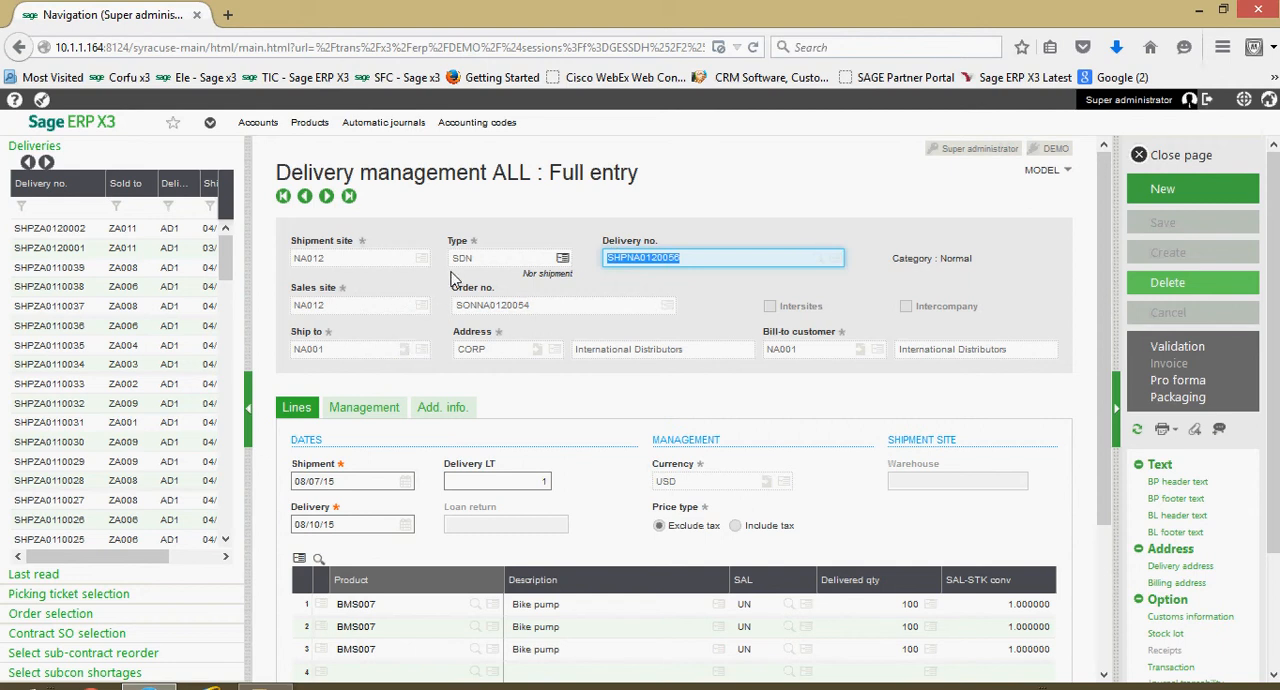
- Review the delivery's product lines, its management details such as transport and invoicing elements, and its additional information
scroll(370, 403, down, 1)
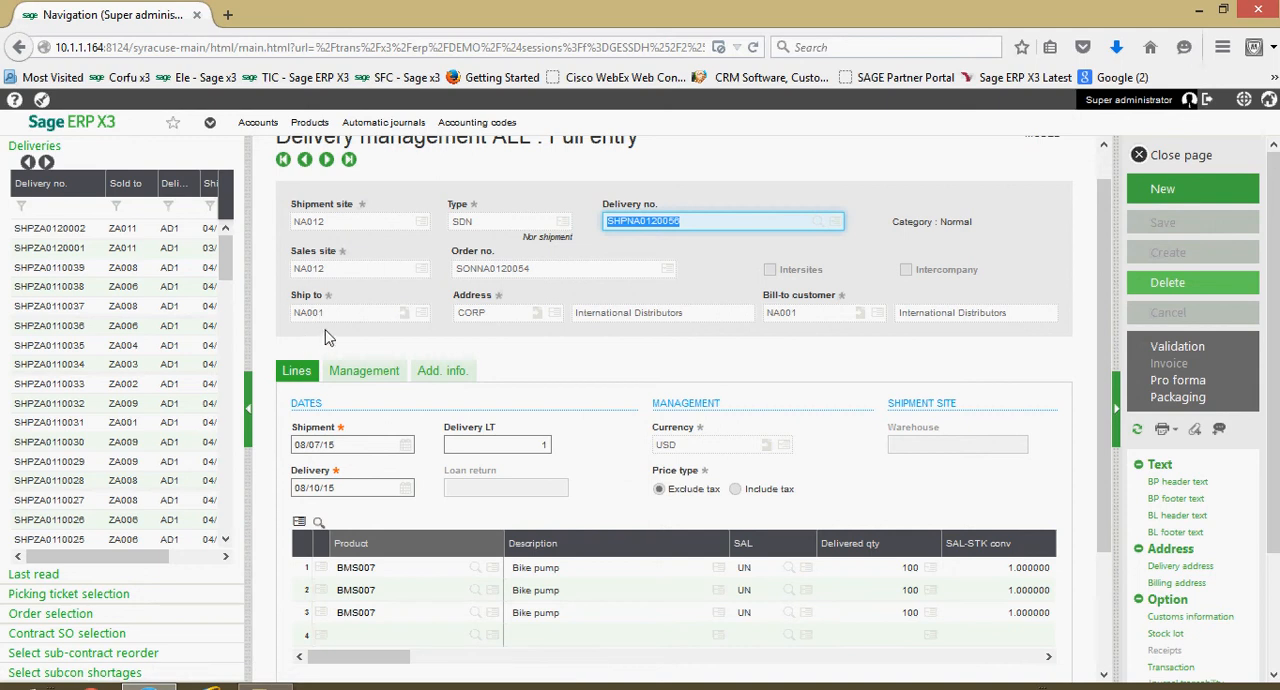
scroll(505, 357, down, 1)
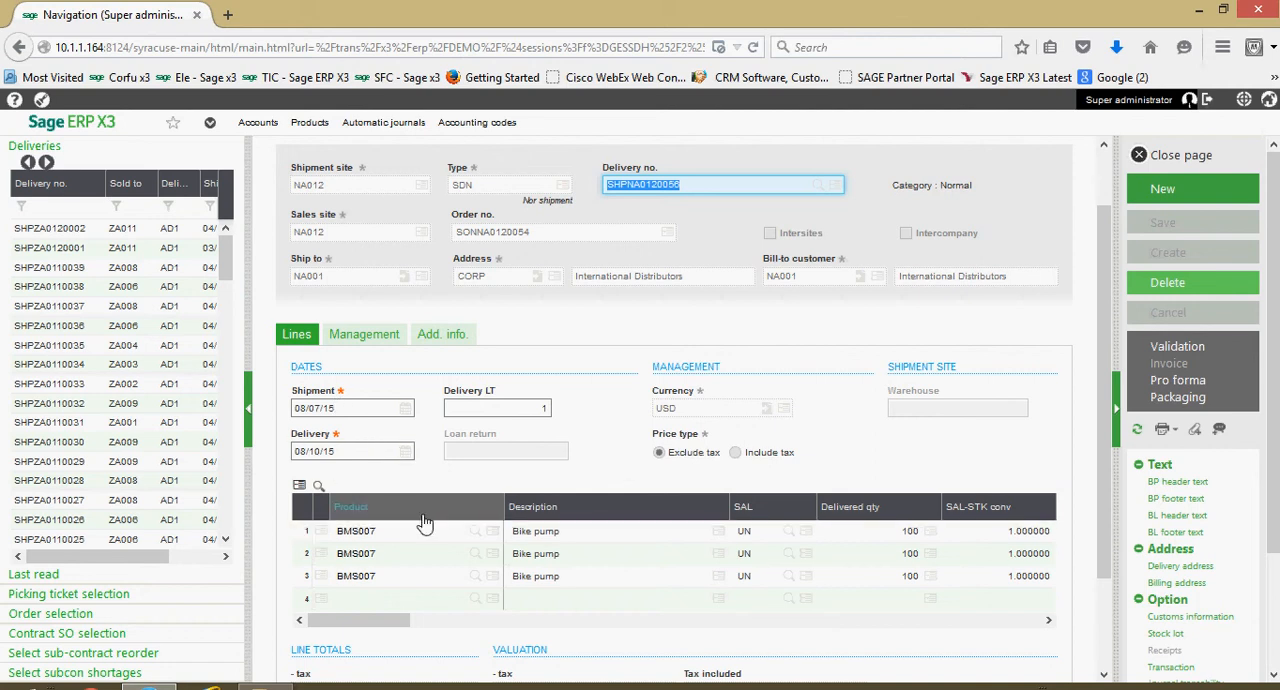
mouse_move(378, 625)
mouse_down()
mouse_move(783, 617)
mouse_move(736, 604)
mouse_move(380, 606)
mouse_up()
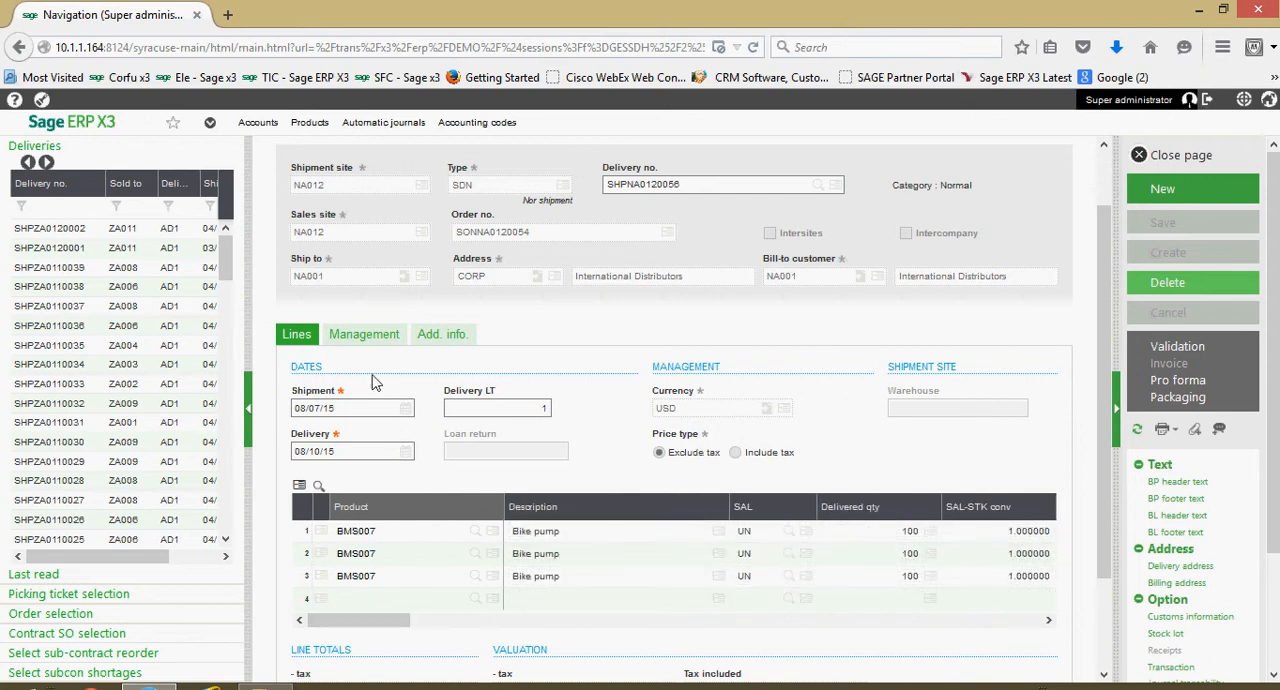
click(368, 336)
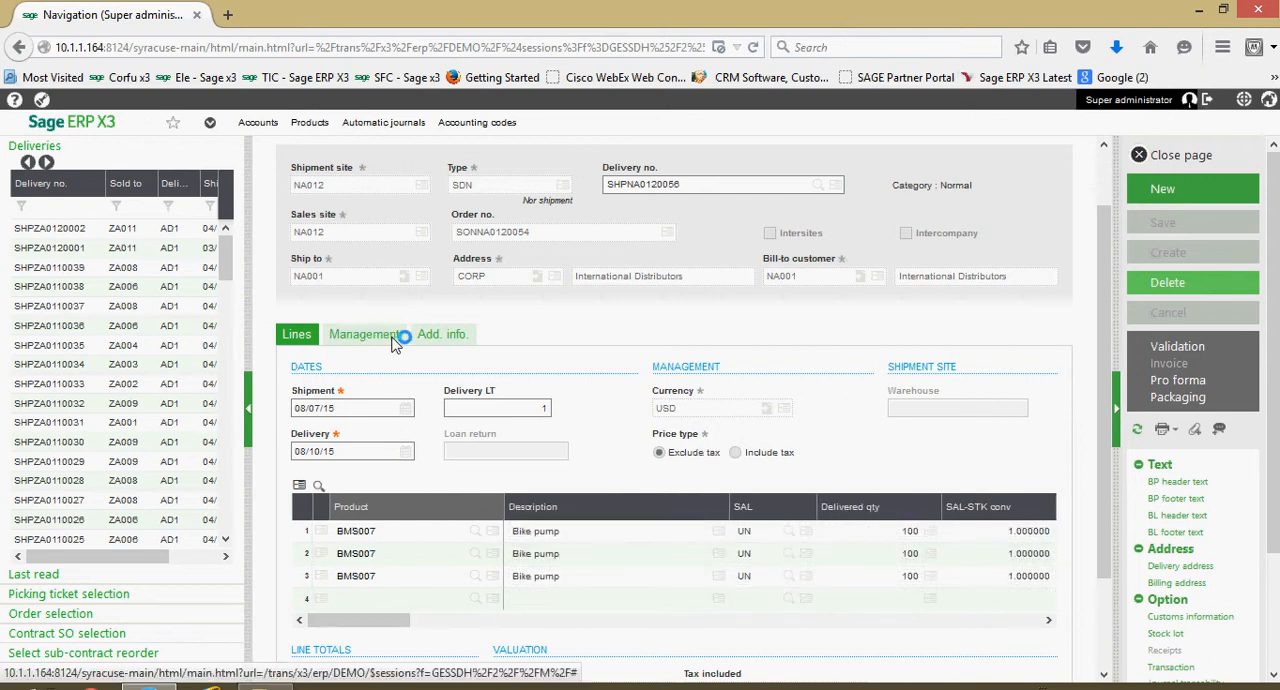
scroll(420, 365, down, 2)
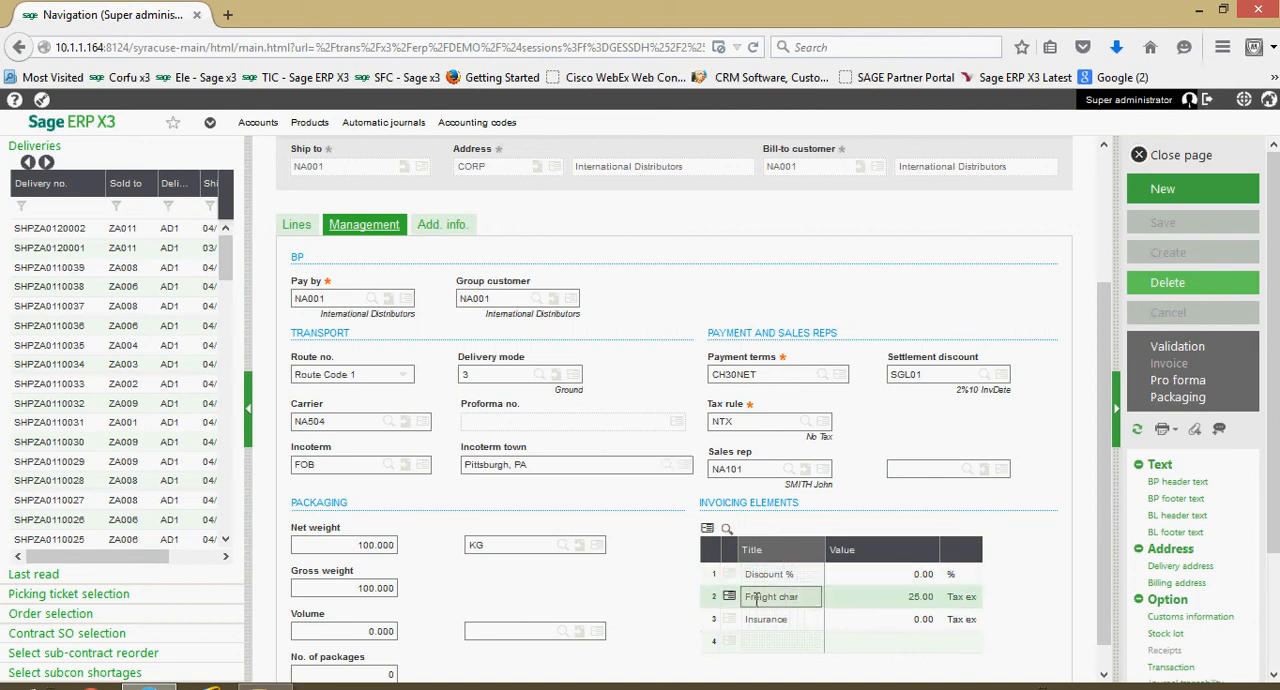
scroll(697, 612, down, 1)
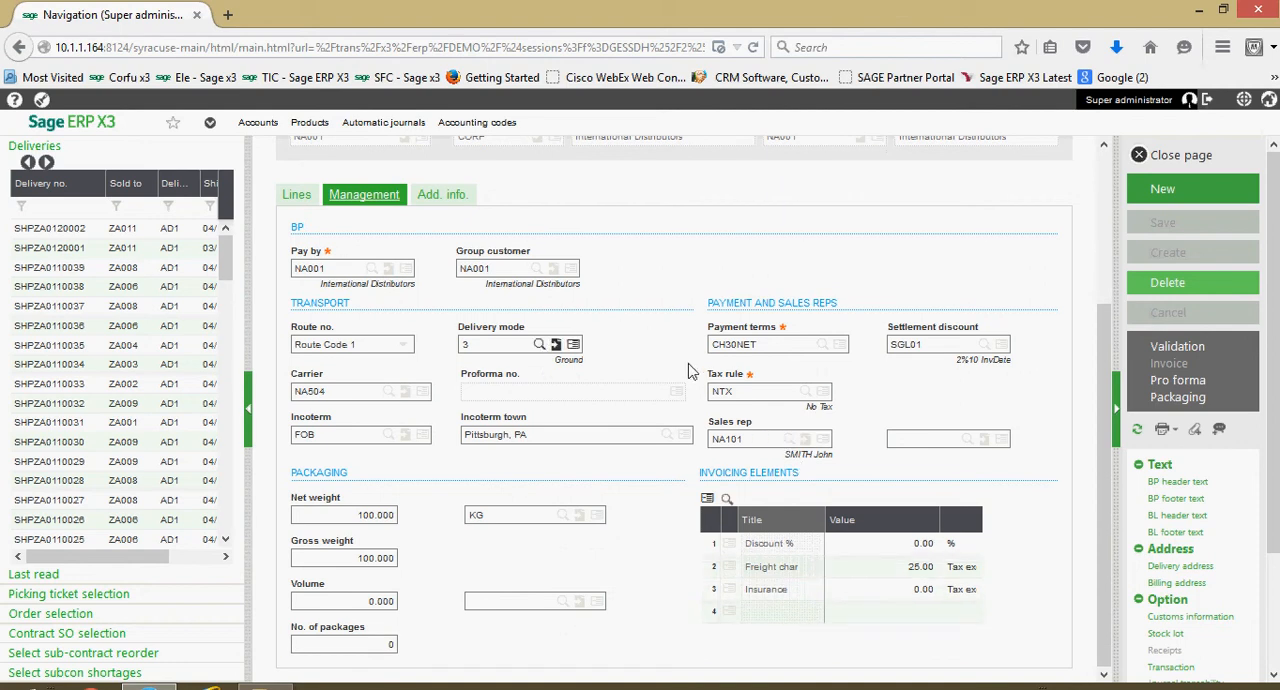
click(442, 194)
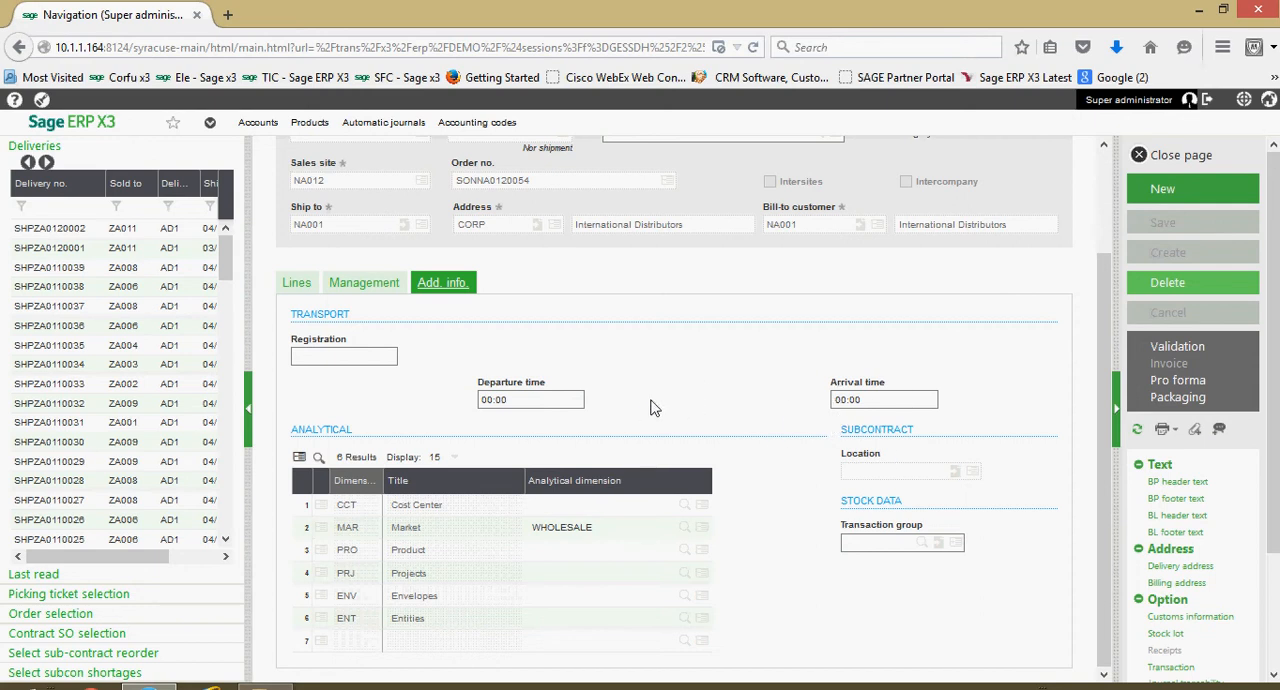
- Load delivery SHPNA0120055 and open its packaging with the POS Packing by line transaction
scroll(645, 438, up, 2)
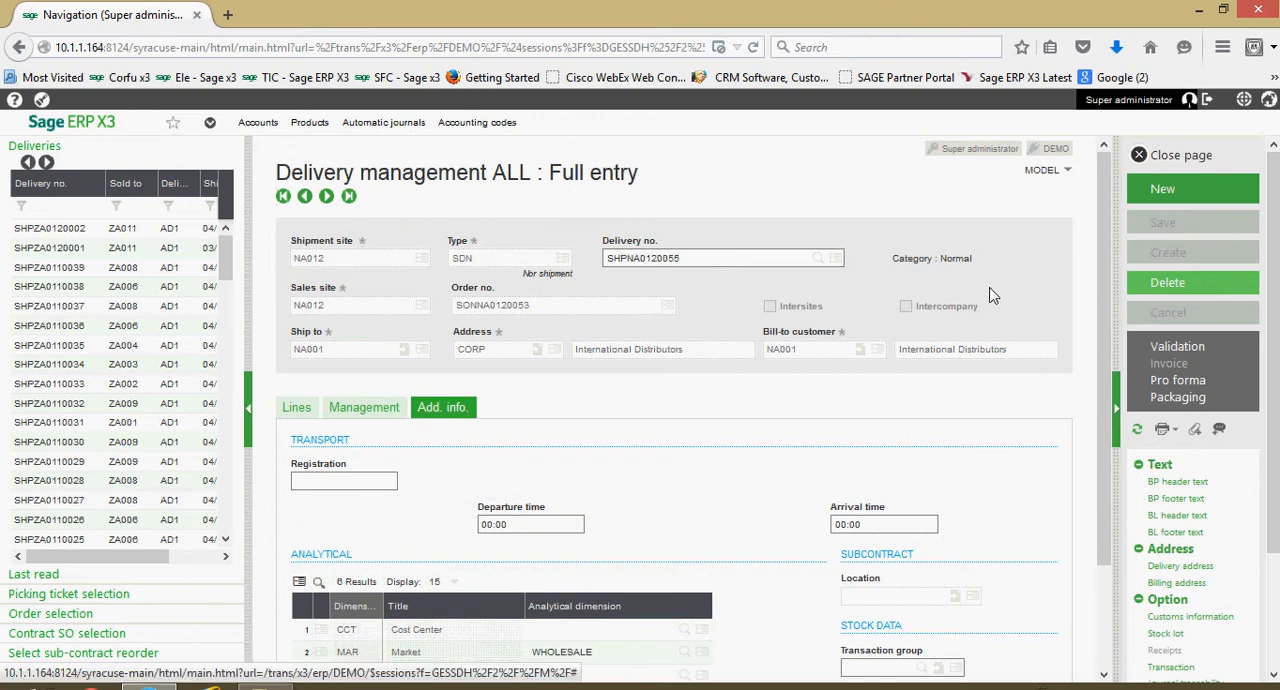
click(1181, 400)
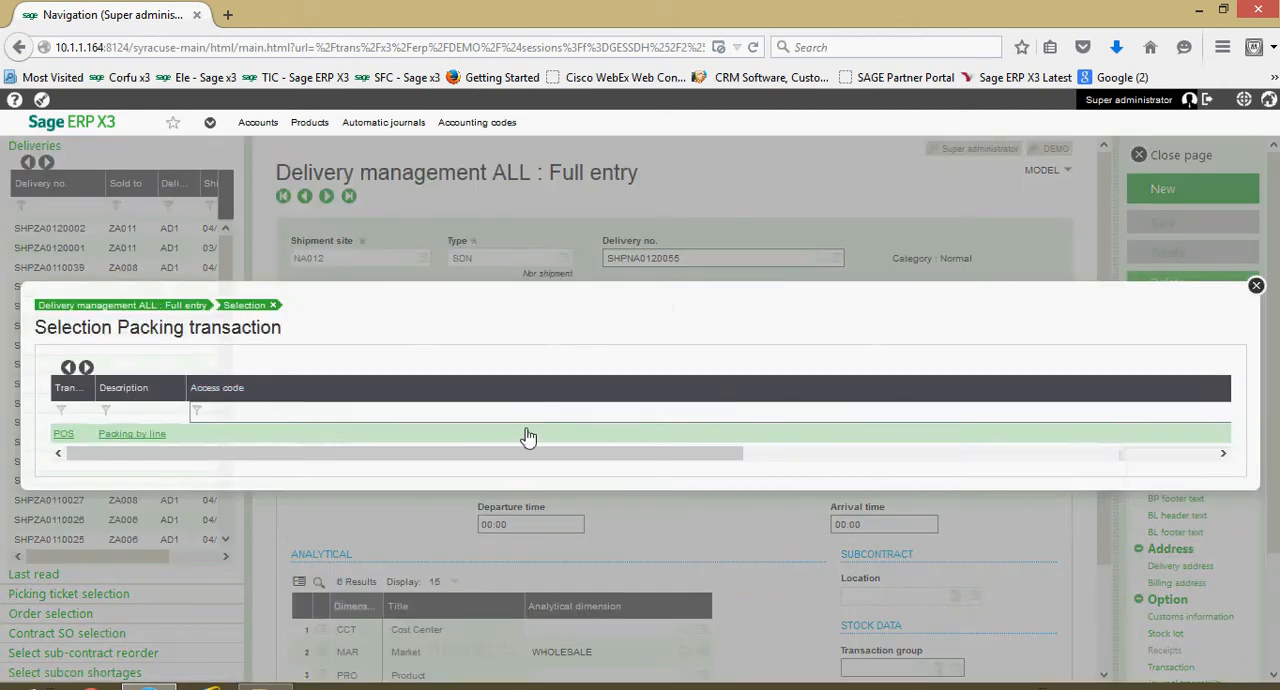
click(118, 437)
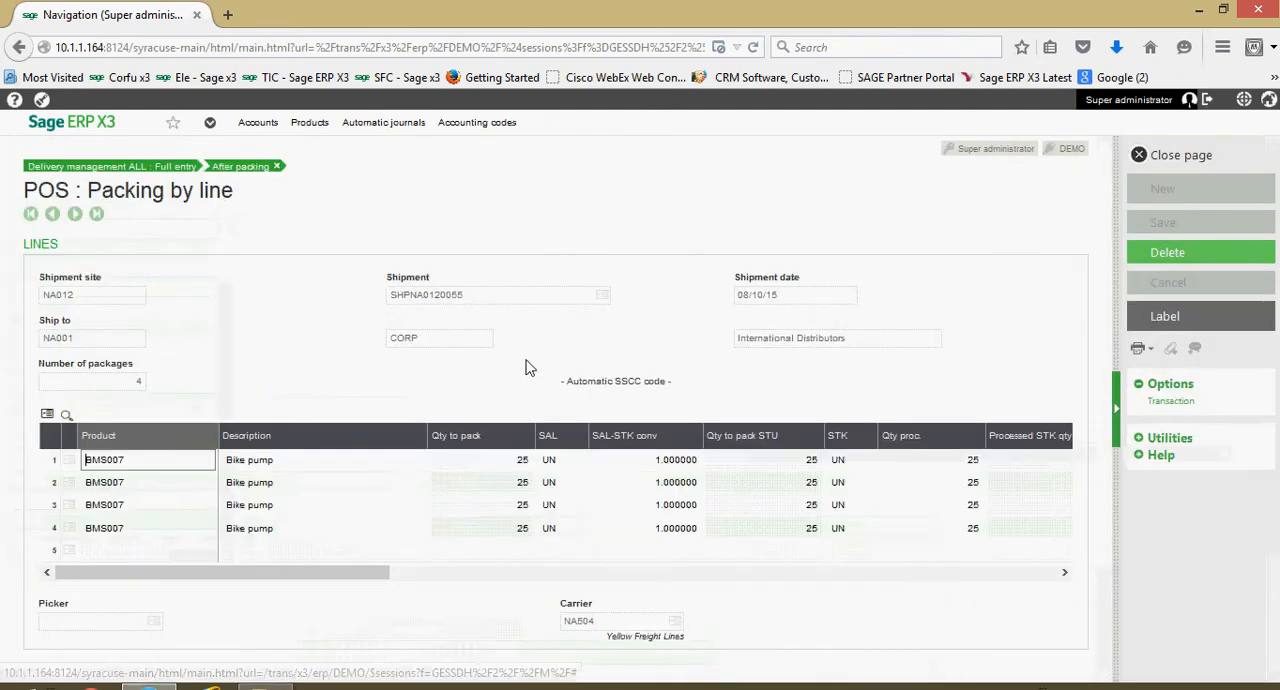
- Open the shipment's package labels and apply label format SETICOL and destination PREVISU to all detail lines
click(1168, 317)
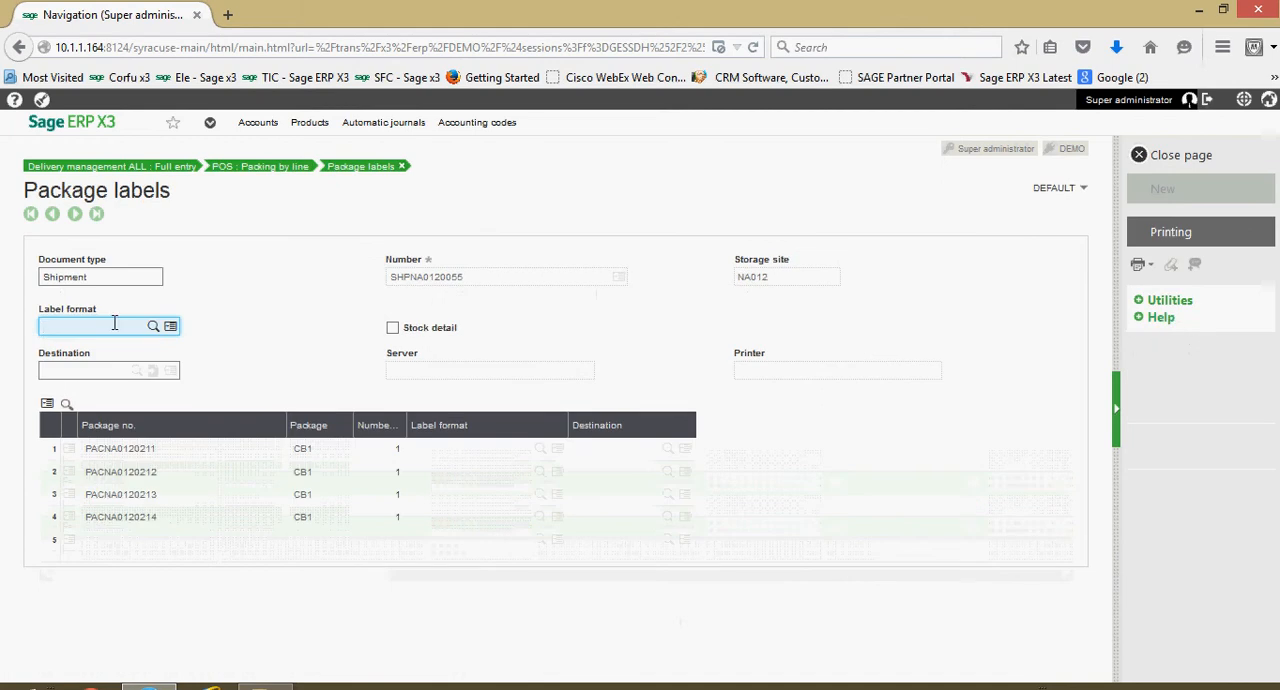
text(SETICOL)
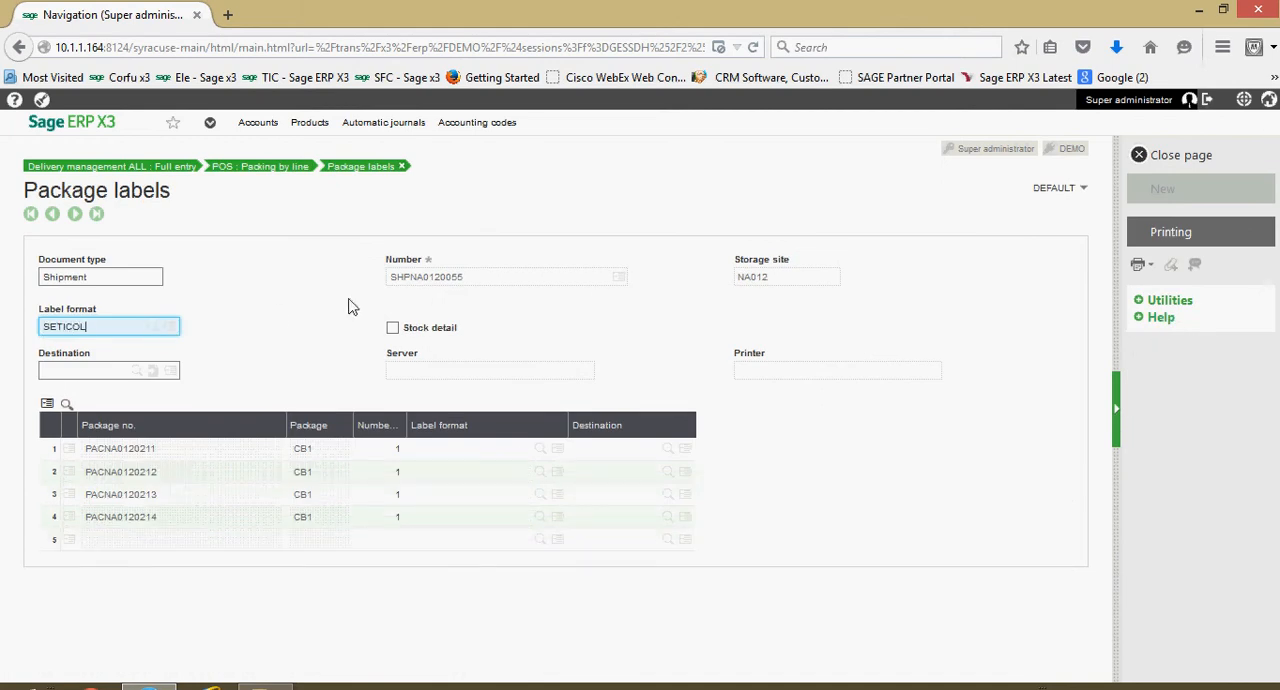
key(Tab)
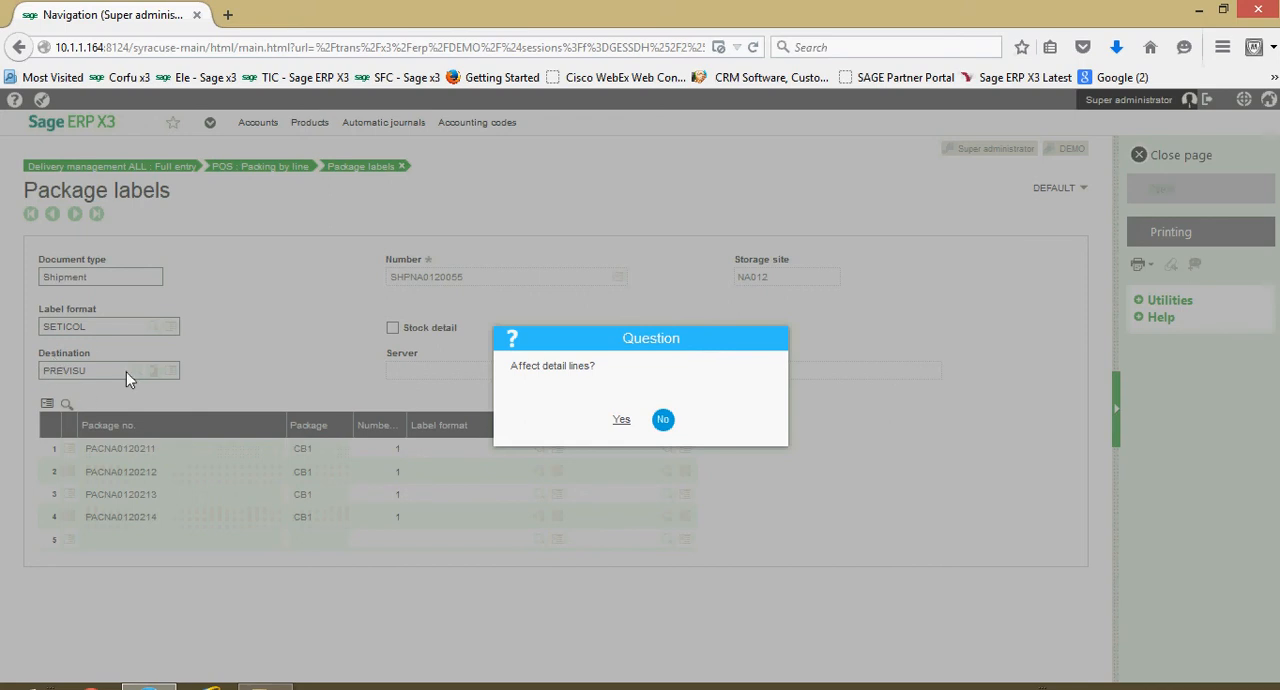
click(622, 422)
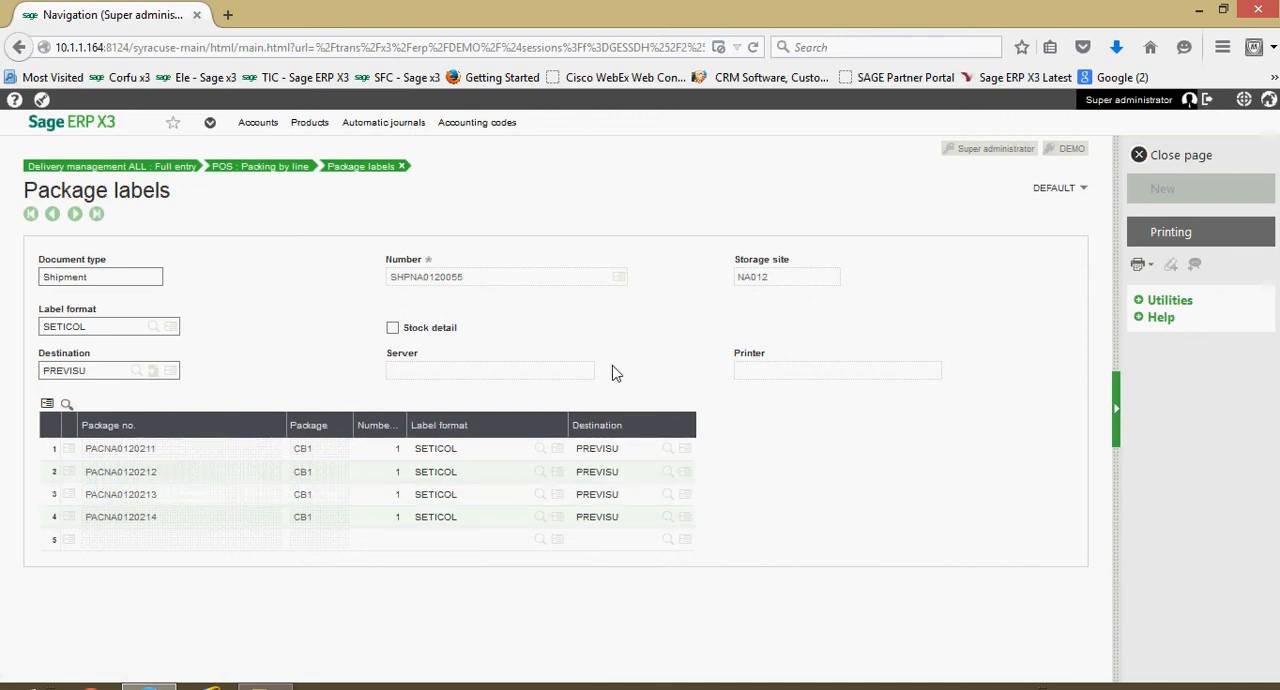
- Print the package labels and open the generated SETICOL PDF in Adobe Reader
click(1177, 238)
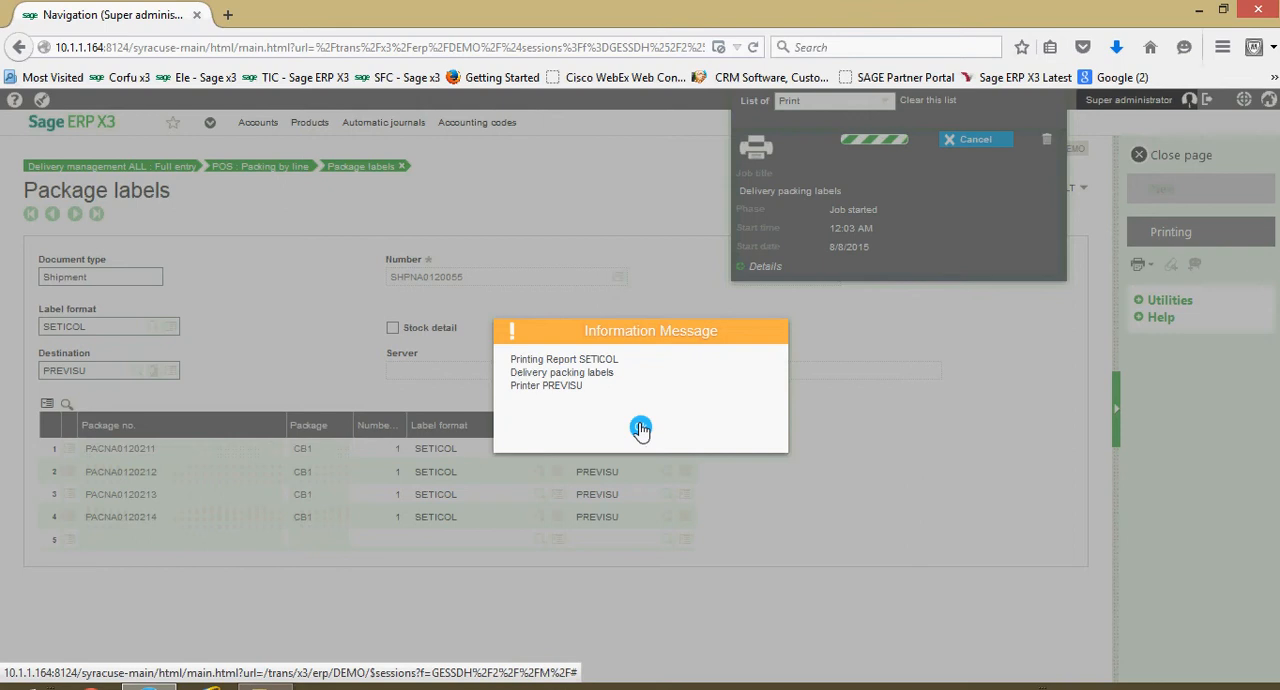
click(640, 428)
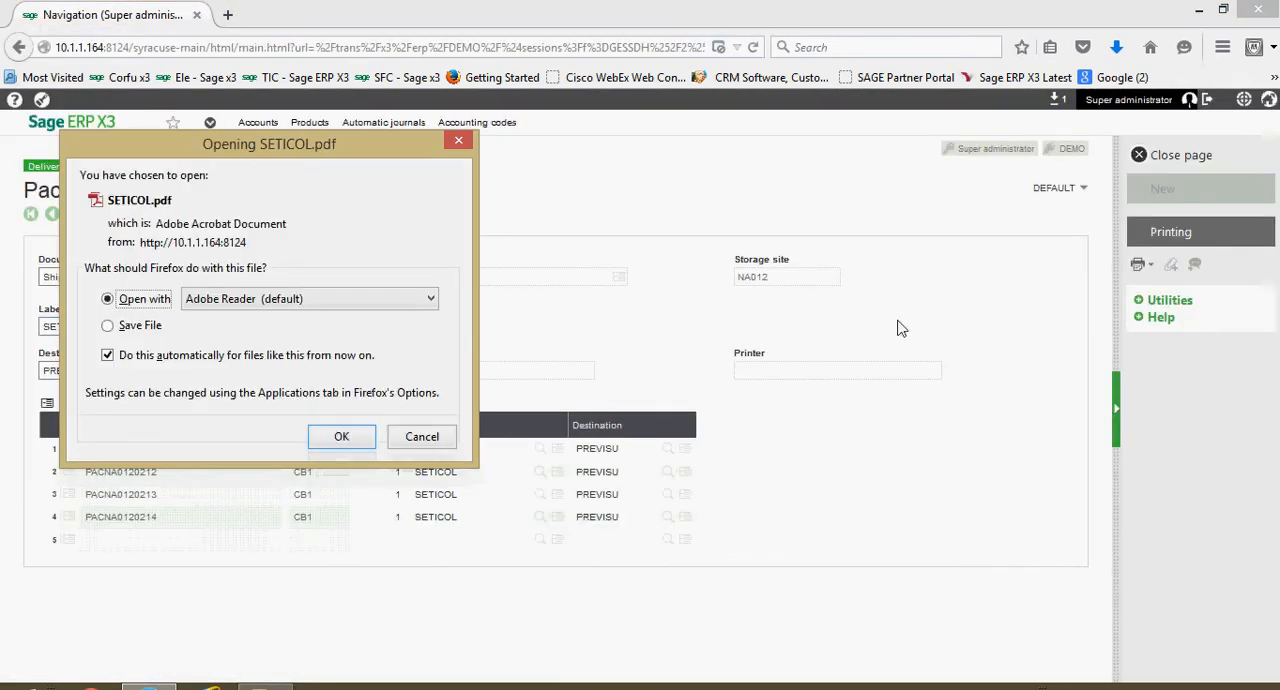
click(337, 437)
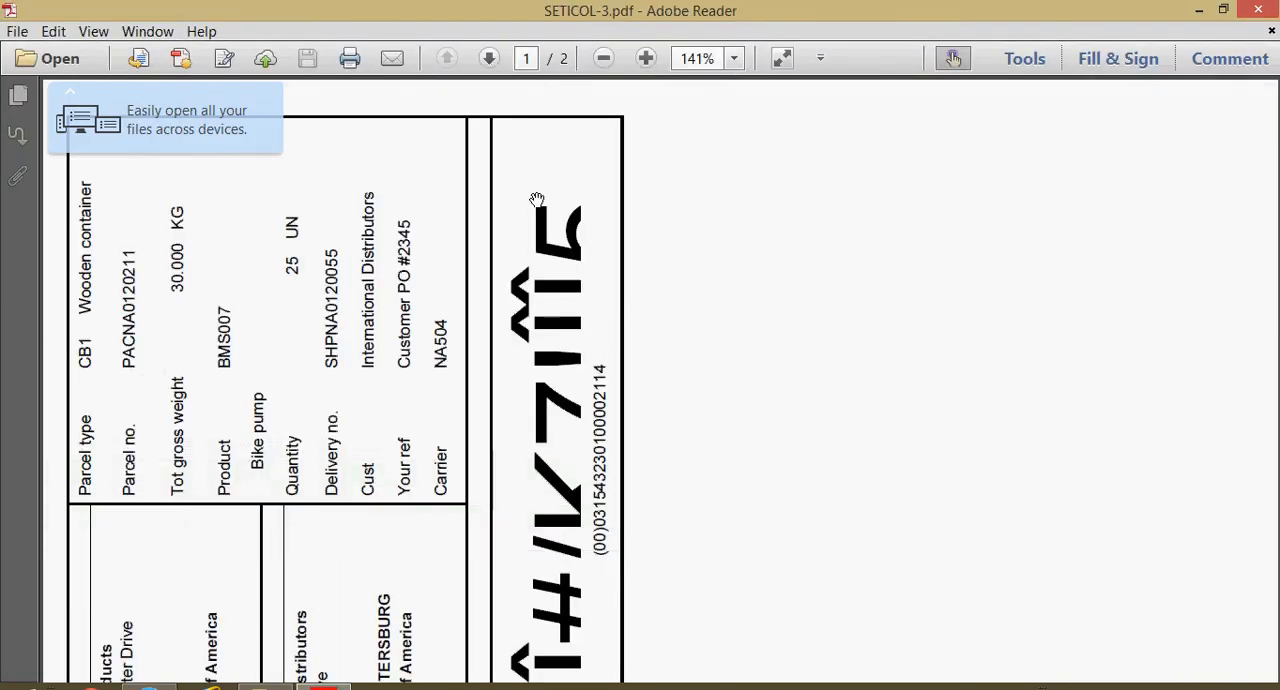
- Rotate the label PDF clockwise and examine the package labels on both pages
click(90, 36)
mouse_move(100, 52)
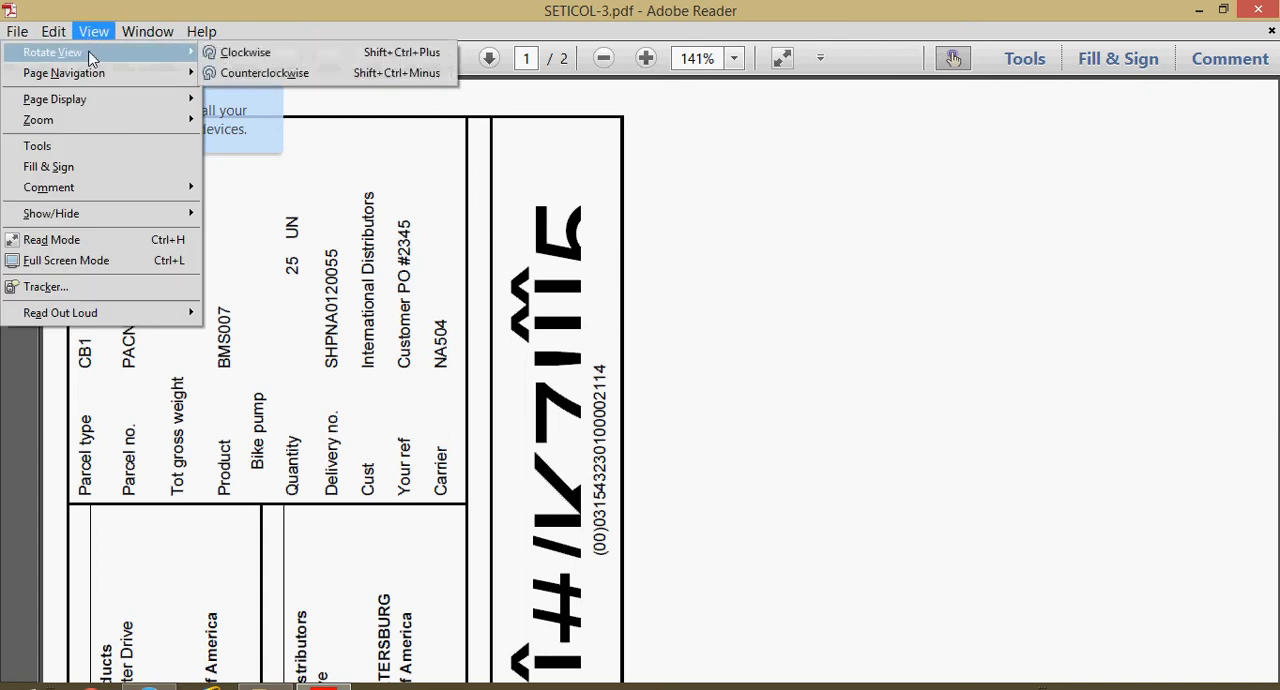
click(240, 52)
scroll(334, 254, up, 4)
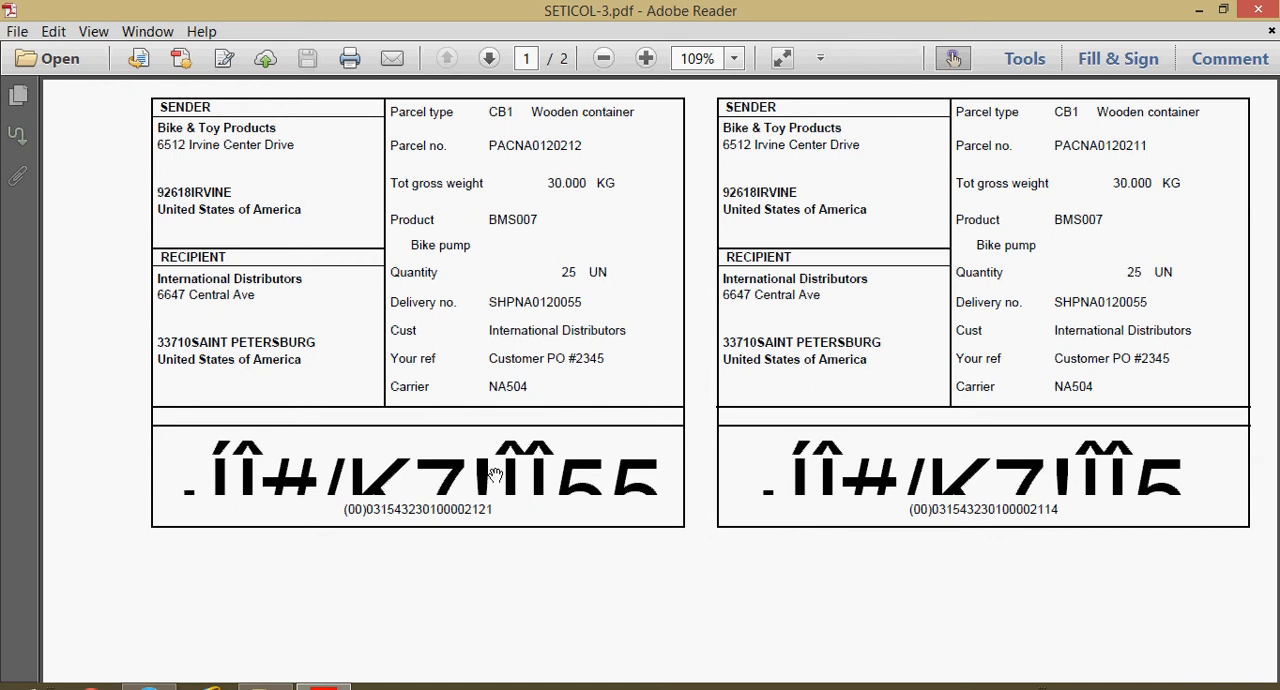
scroll(492, 474, down, 10)
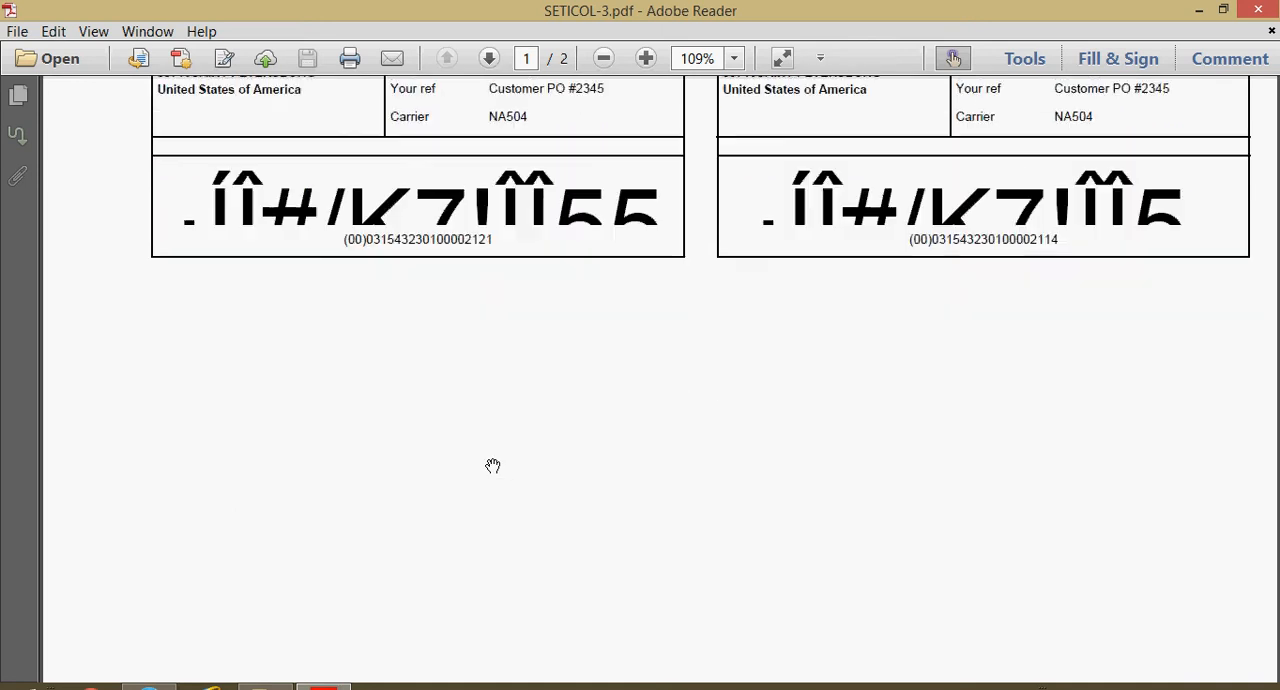
scroll(492, 463, down, 5)
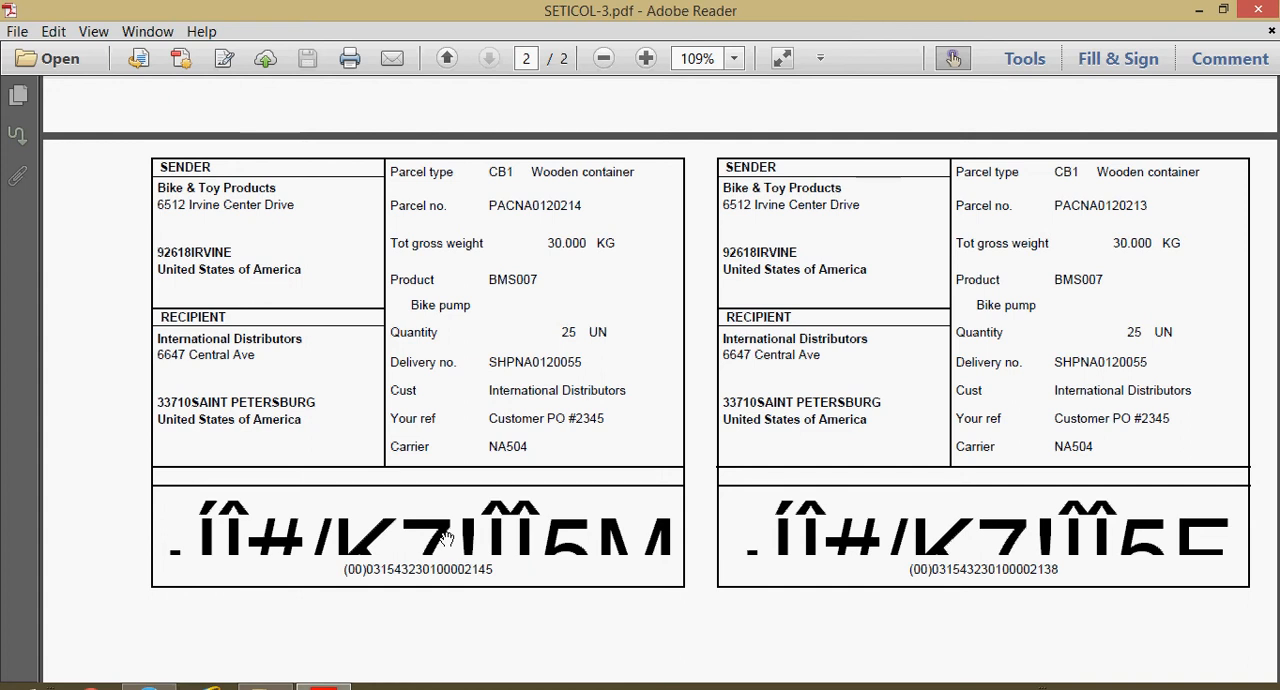
- Close the label PDF, then the package labels and packing pages, returning to the delivery
click(1258, 16)
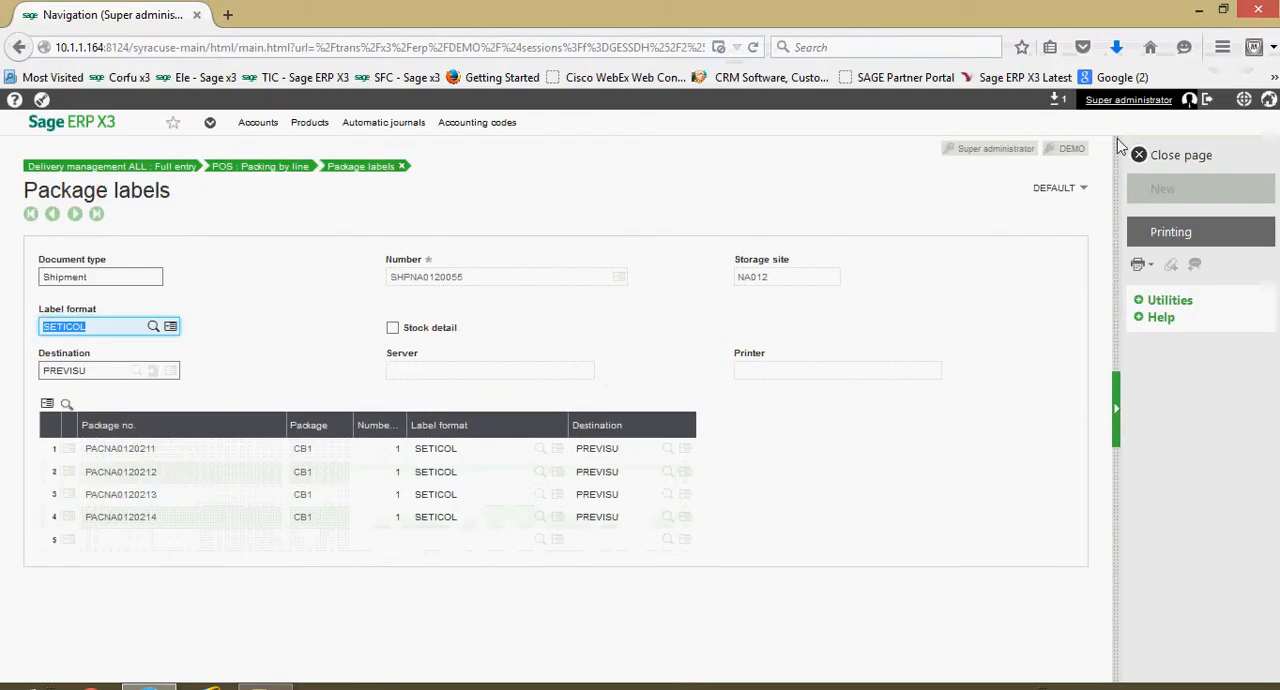
click(1160, 160)
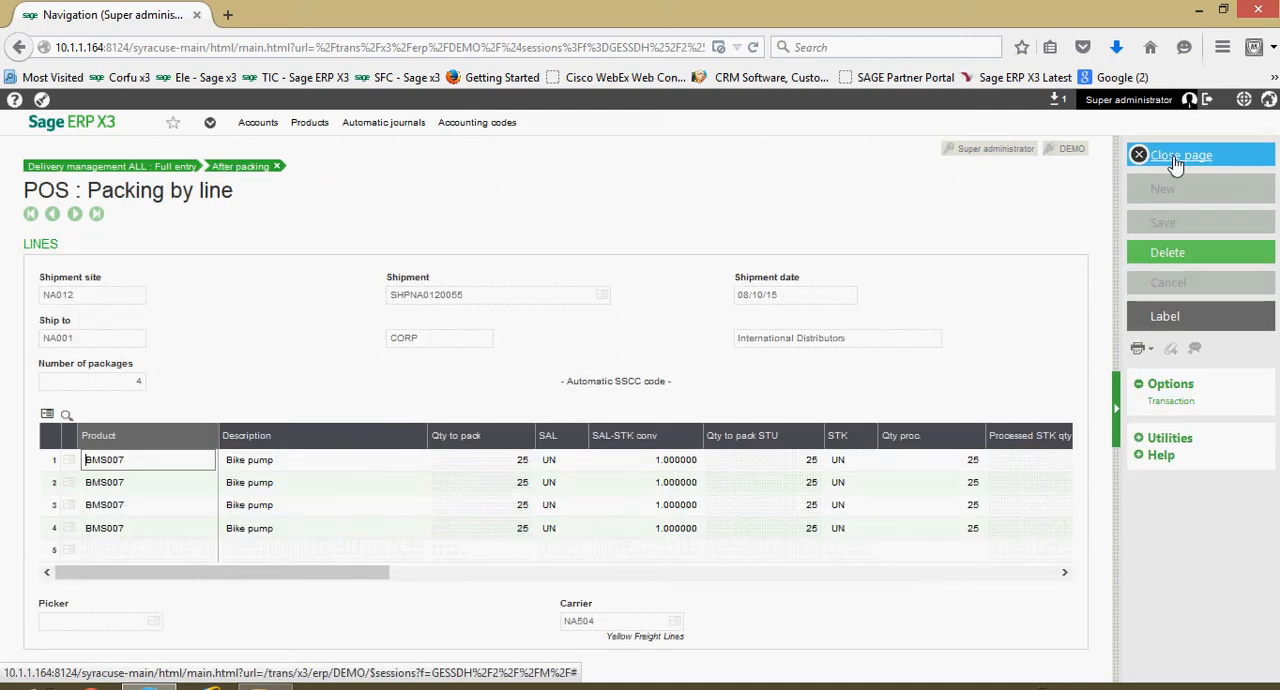
click(1177, 160)
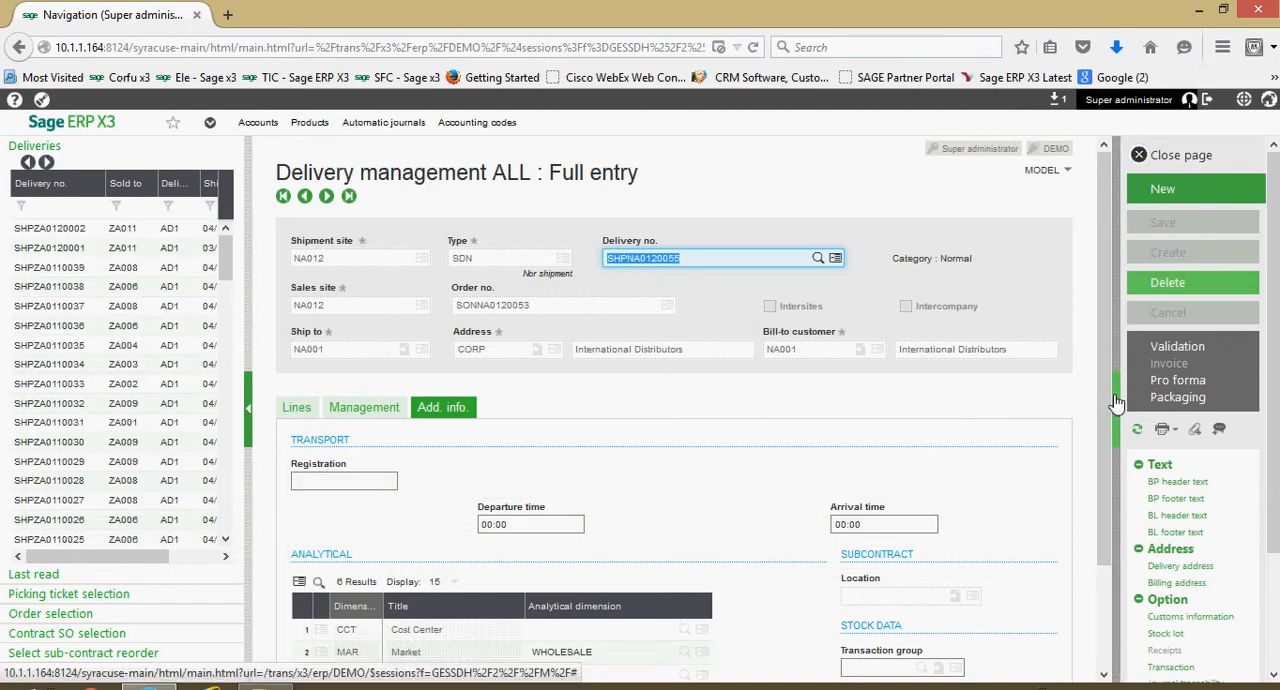
- Print the delivery record with the BONLIV delivery notes report and open the generated PDF in Adobe Reader
click(1171, 434)
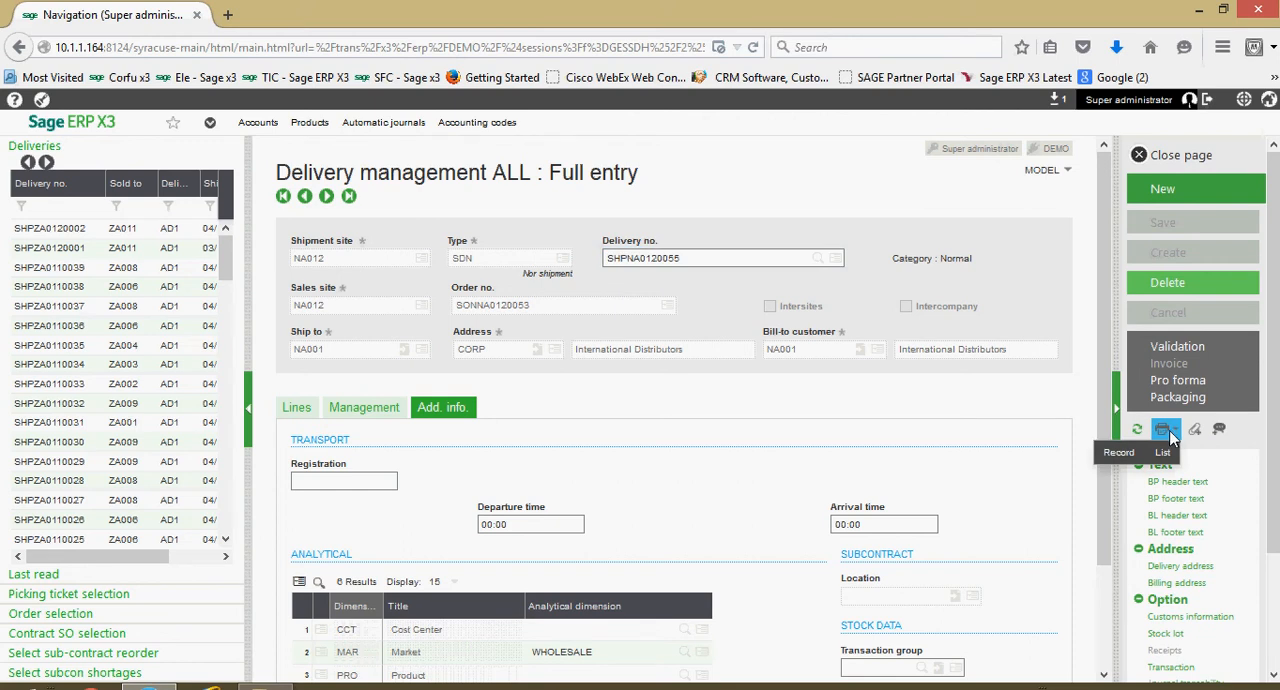
click(1120, 454)
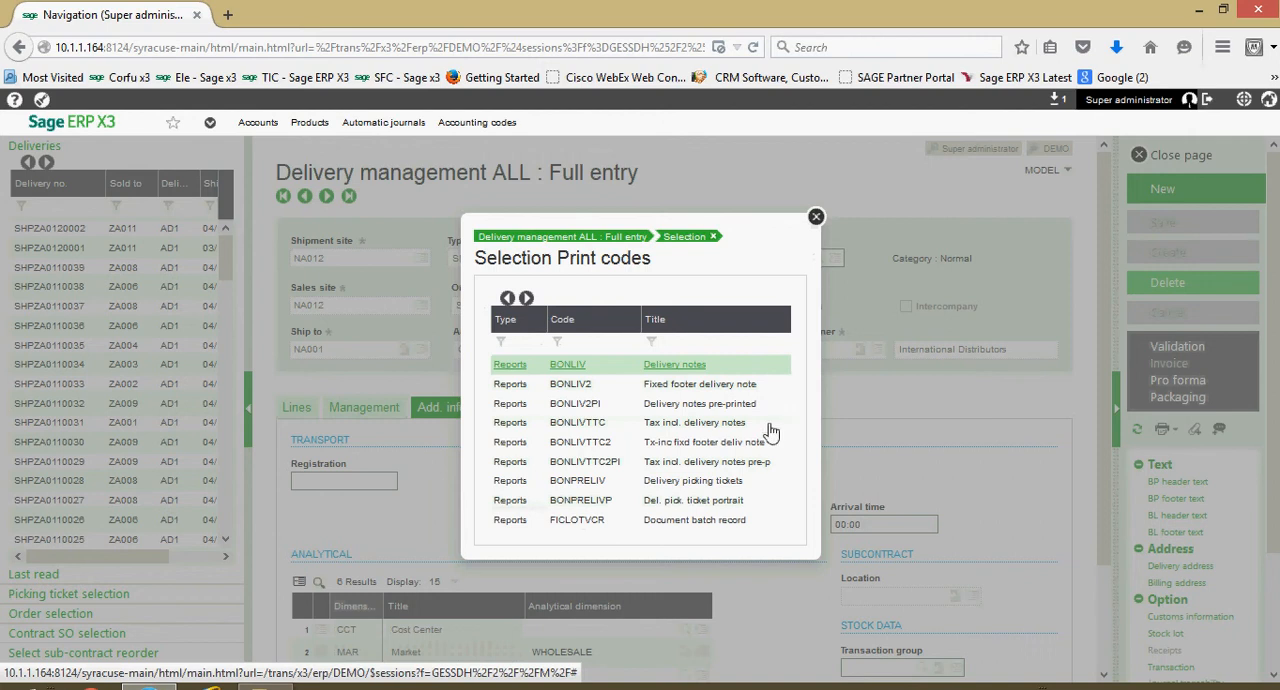
click(610, 369)
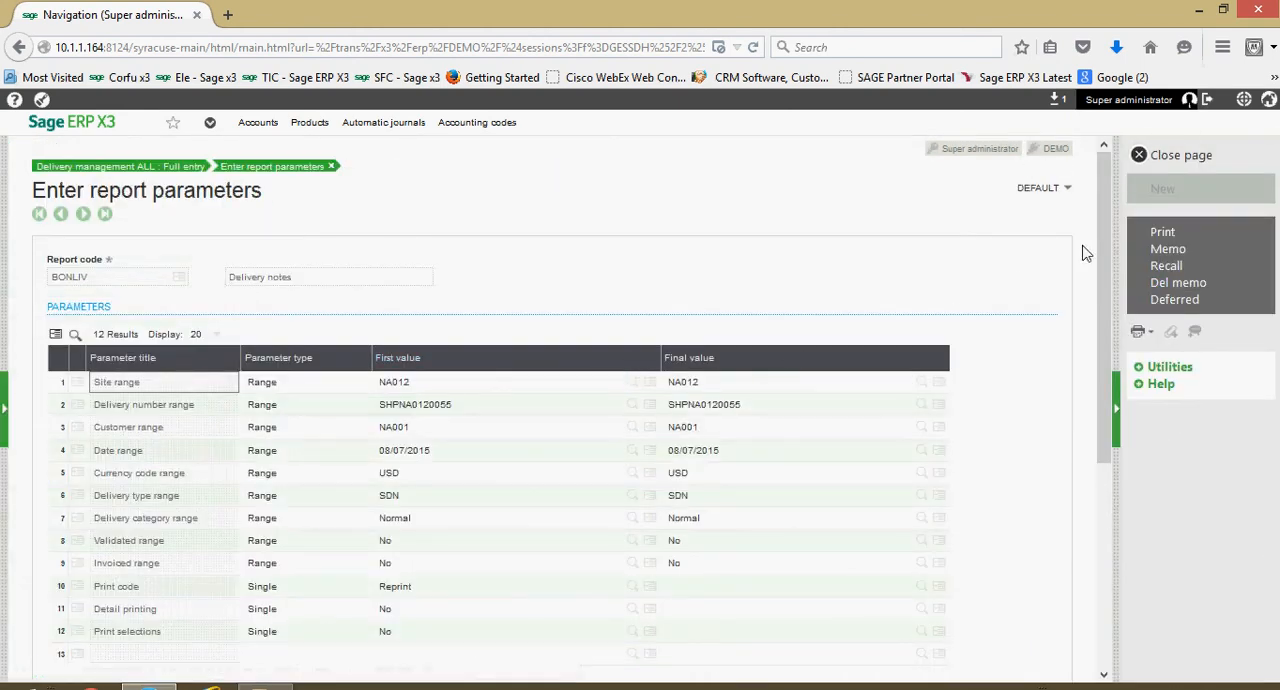
click(1200, 232)
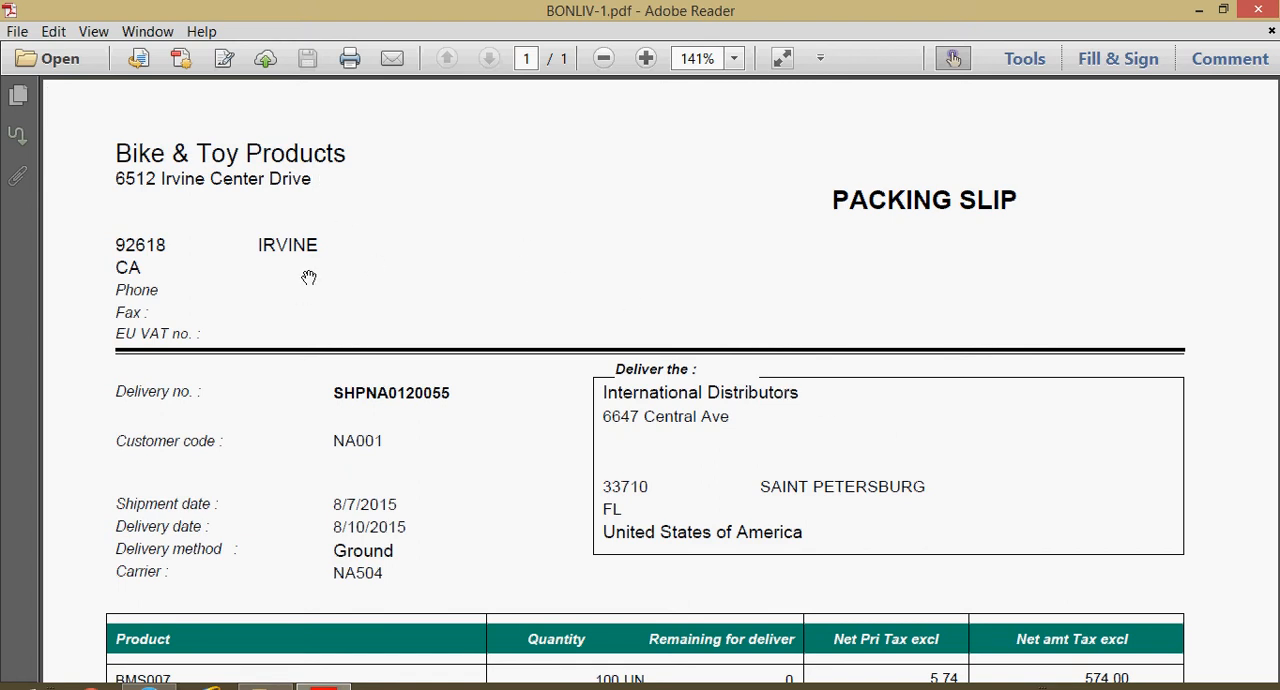
- Examine the packing slip's addresses, product line and package totals, then close the PDF and remove the finished print job from the list
scroll(312, 282, down, 2)
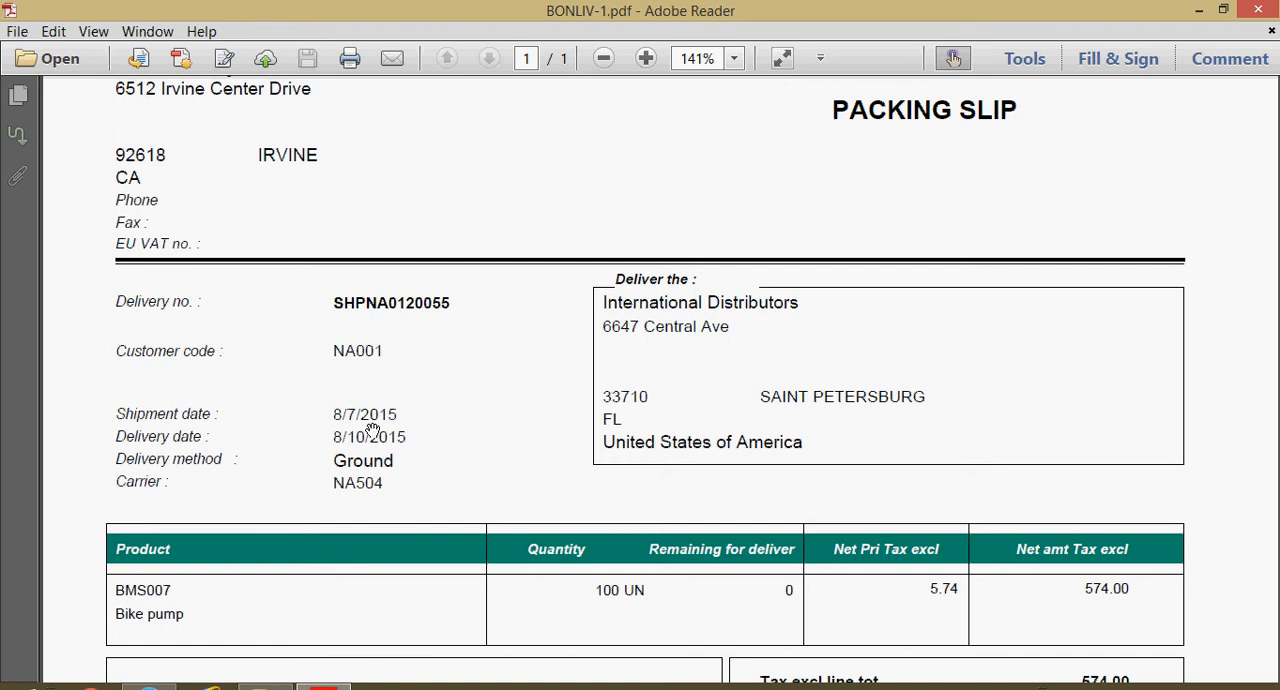
scroll(354, 458, down, 1)
scroll(354, 458, down, 2)
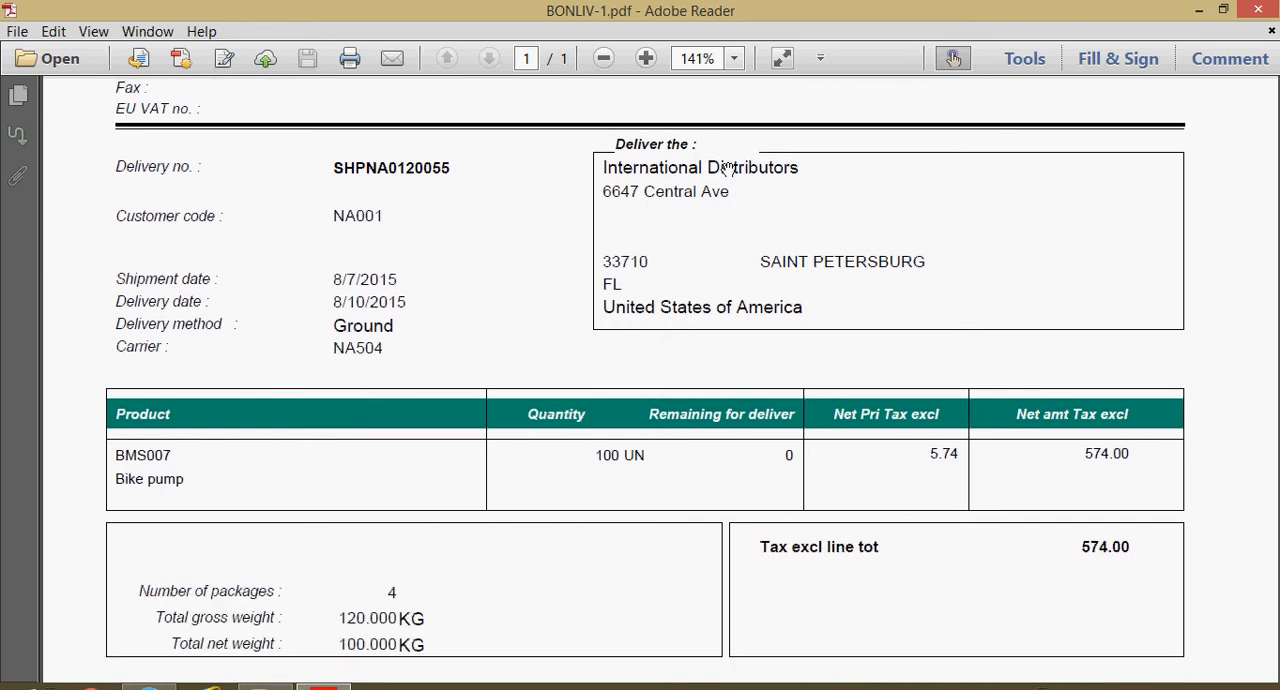
scroll(757, 311, down, 3)
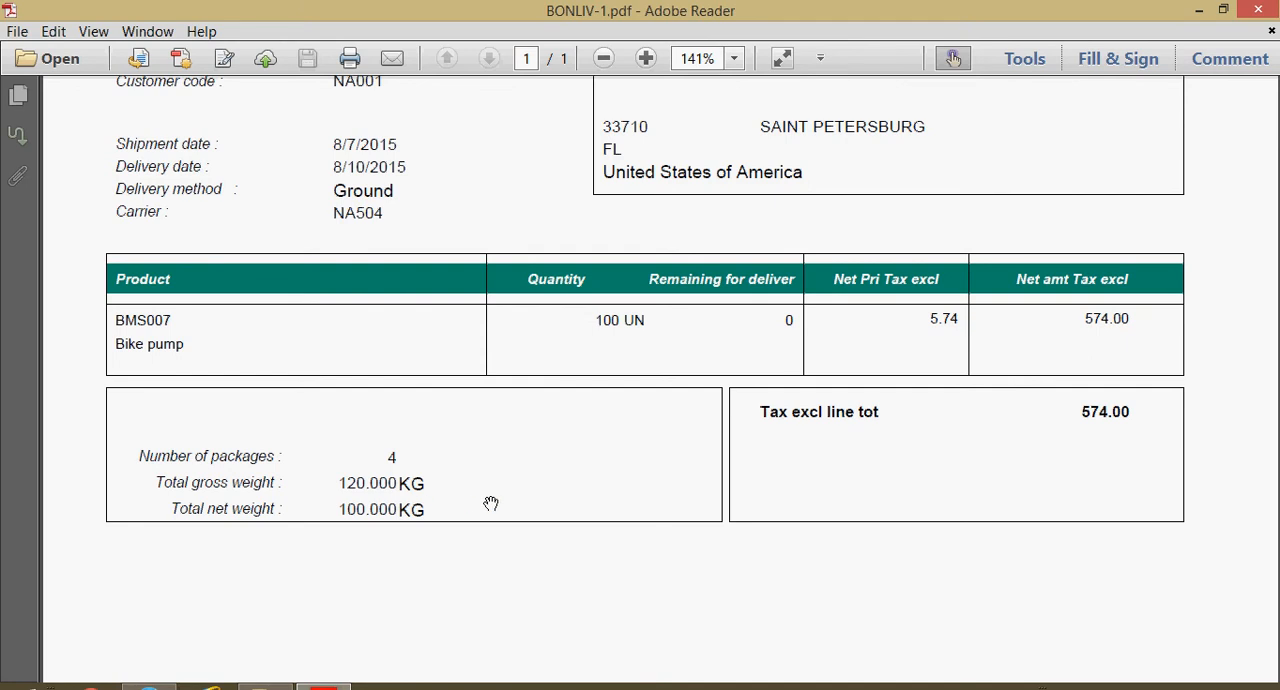
scroll(492, 470, down, 3)
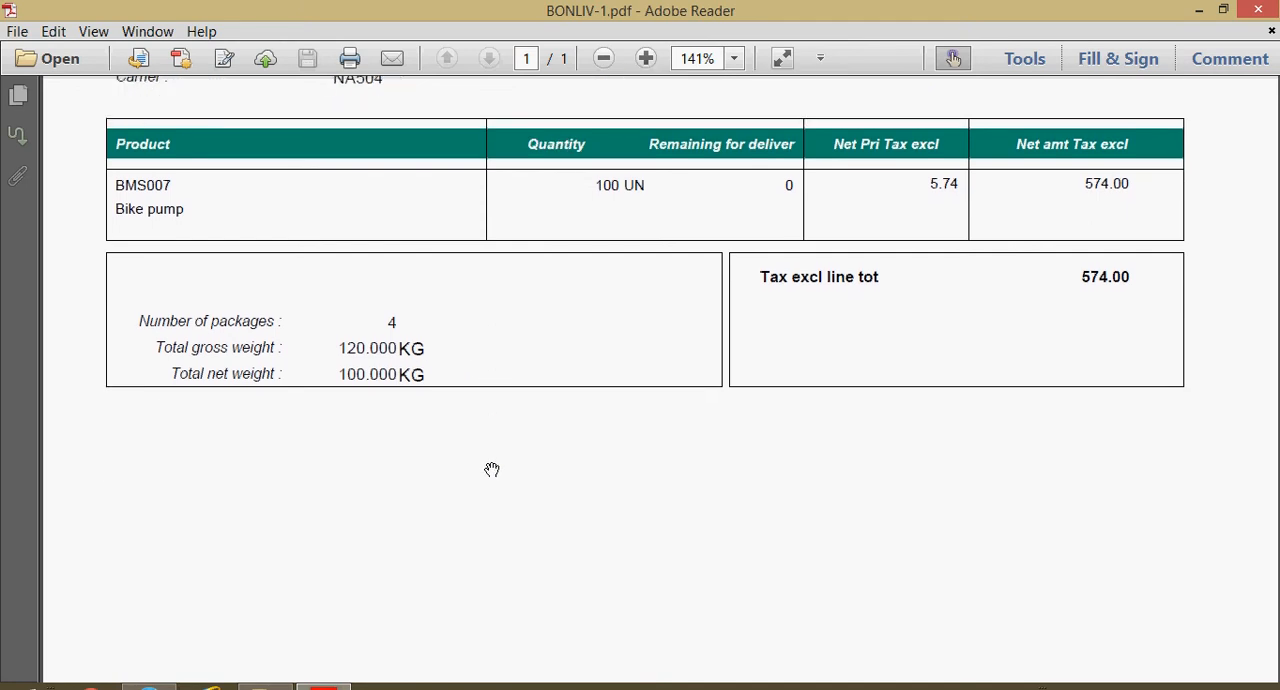
scroll(492, 470, up, 10)
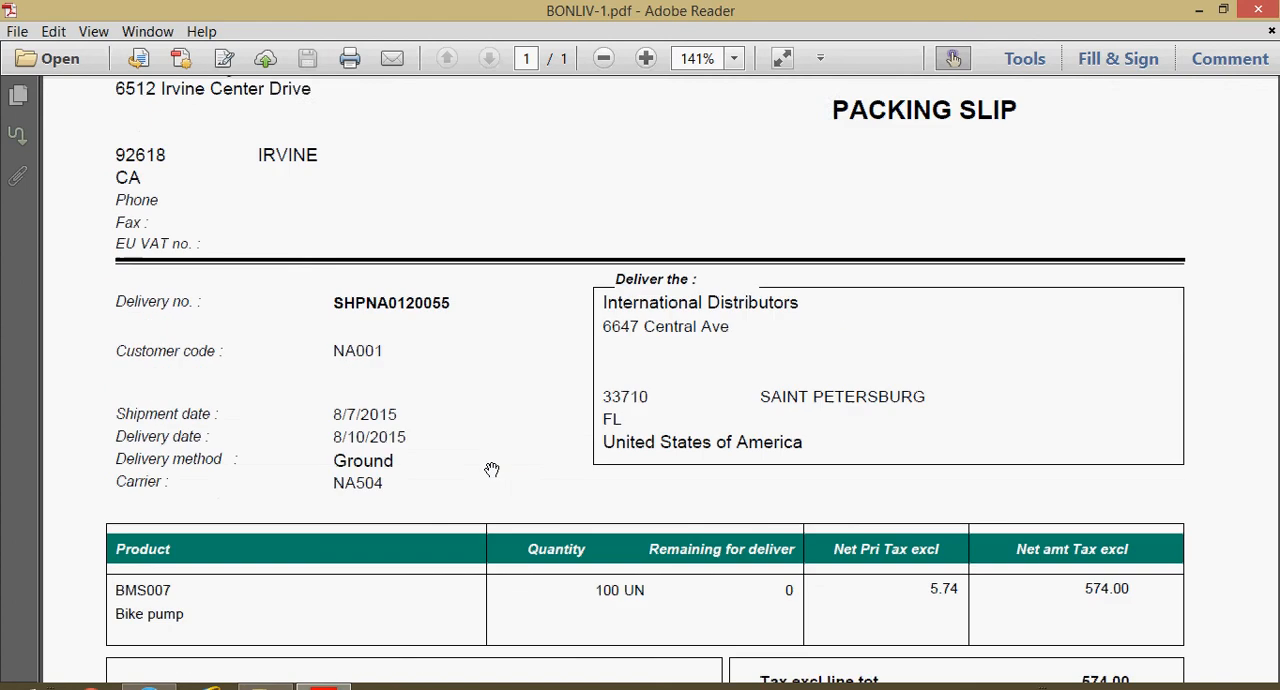
scroll(492, 470, up, 2)
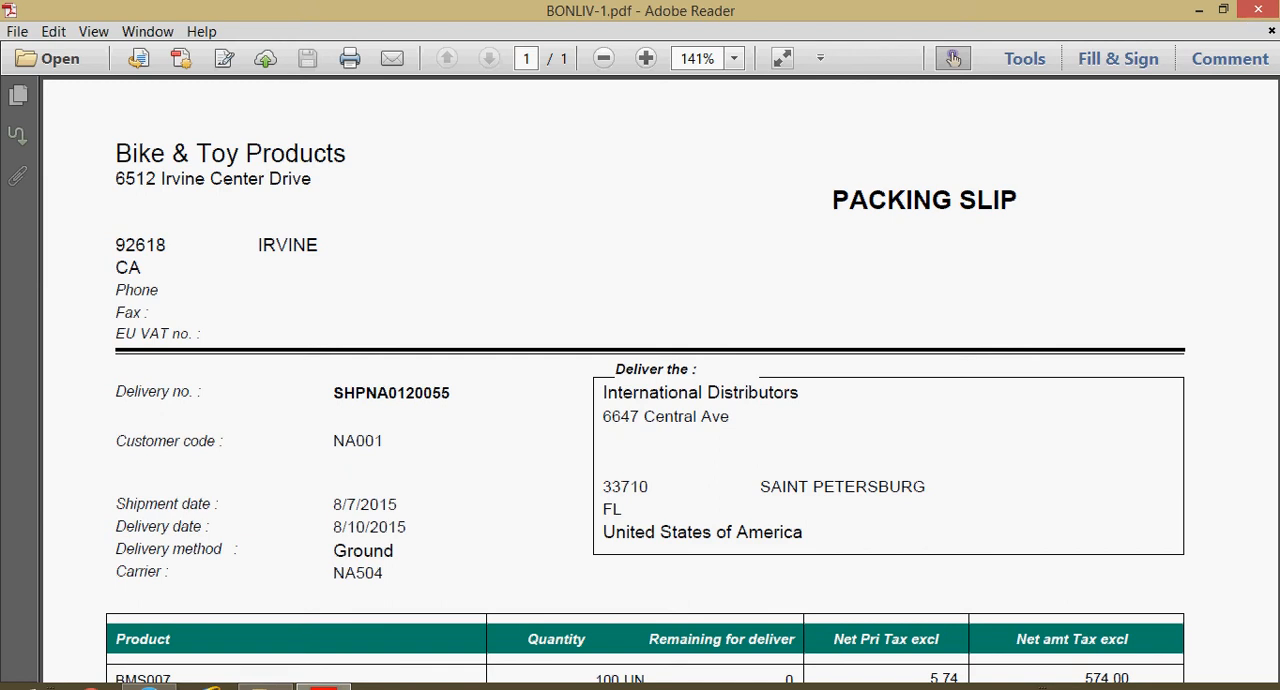
click(1262, 11)
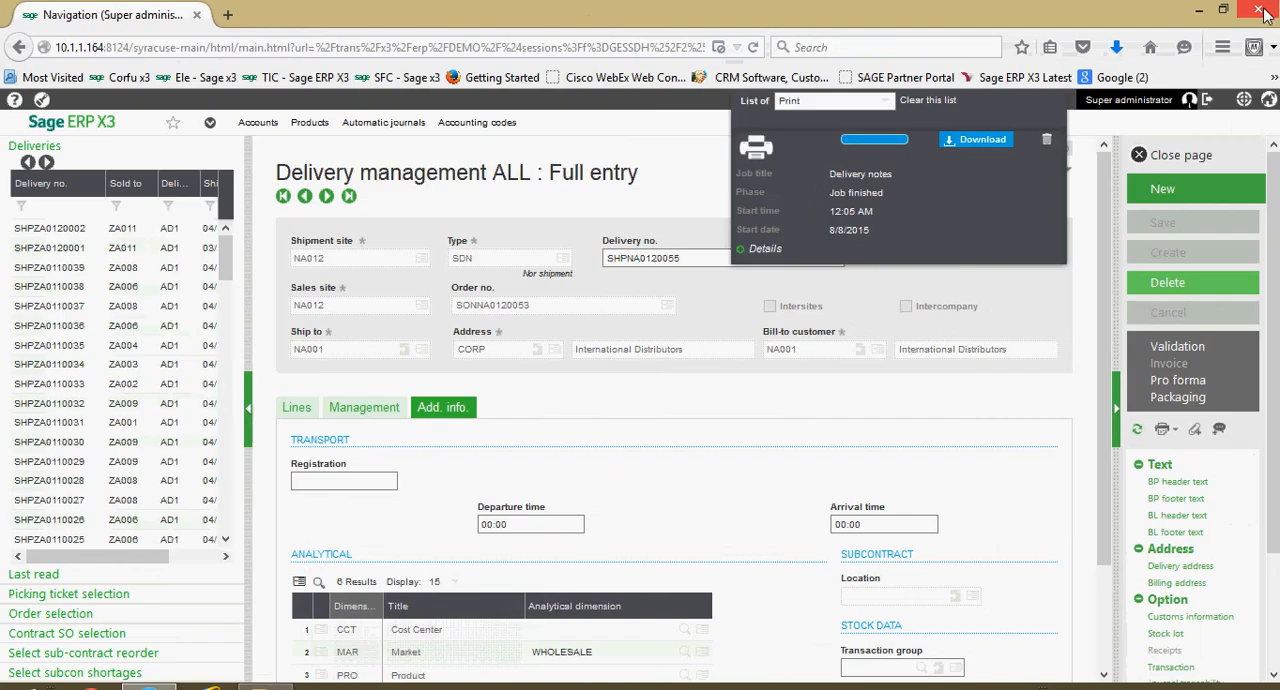
click(1046, 141)
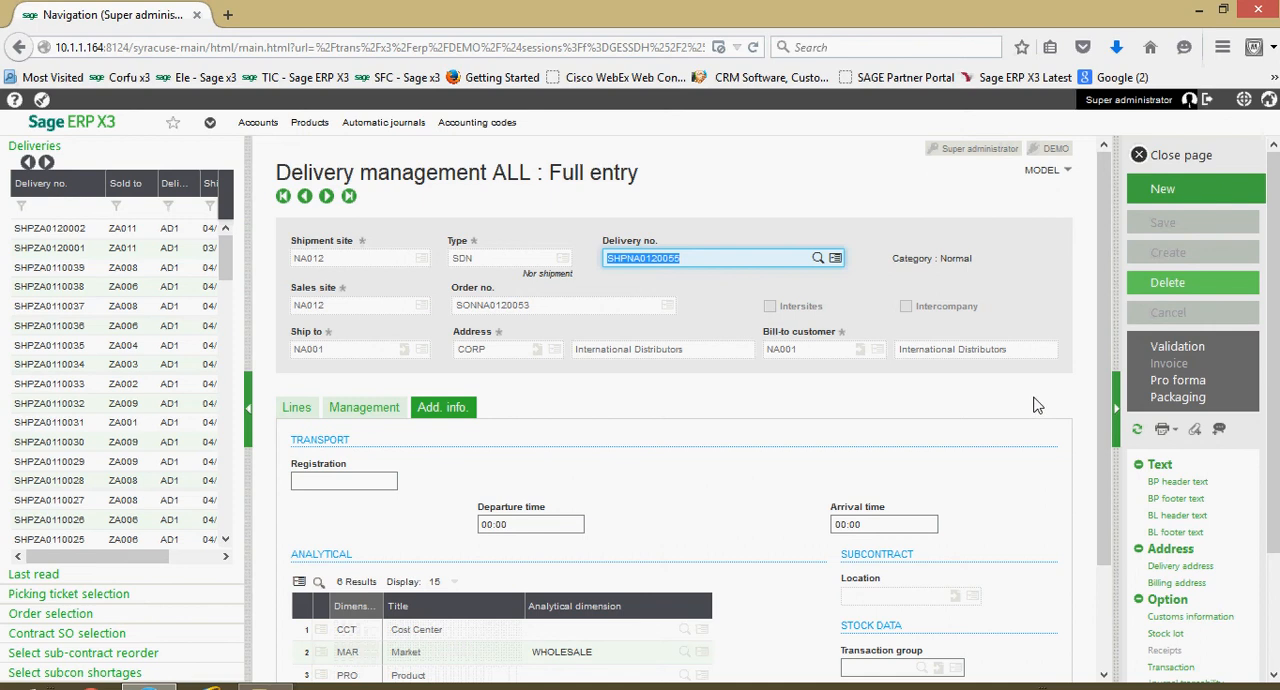
- Create a pro forma from the delivery using ALL Full entry invoice and print it with the SBONFACP customer invoice portrait report
click(1182, 384)
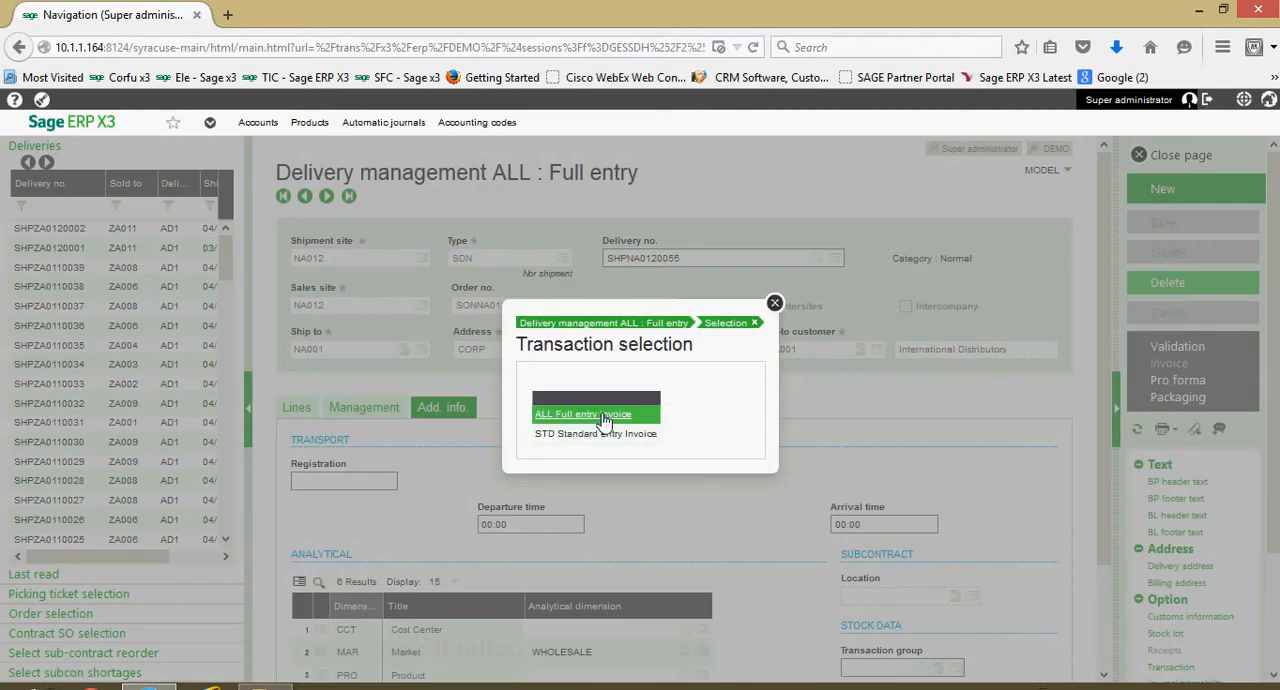
click(601, 419)
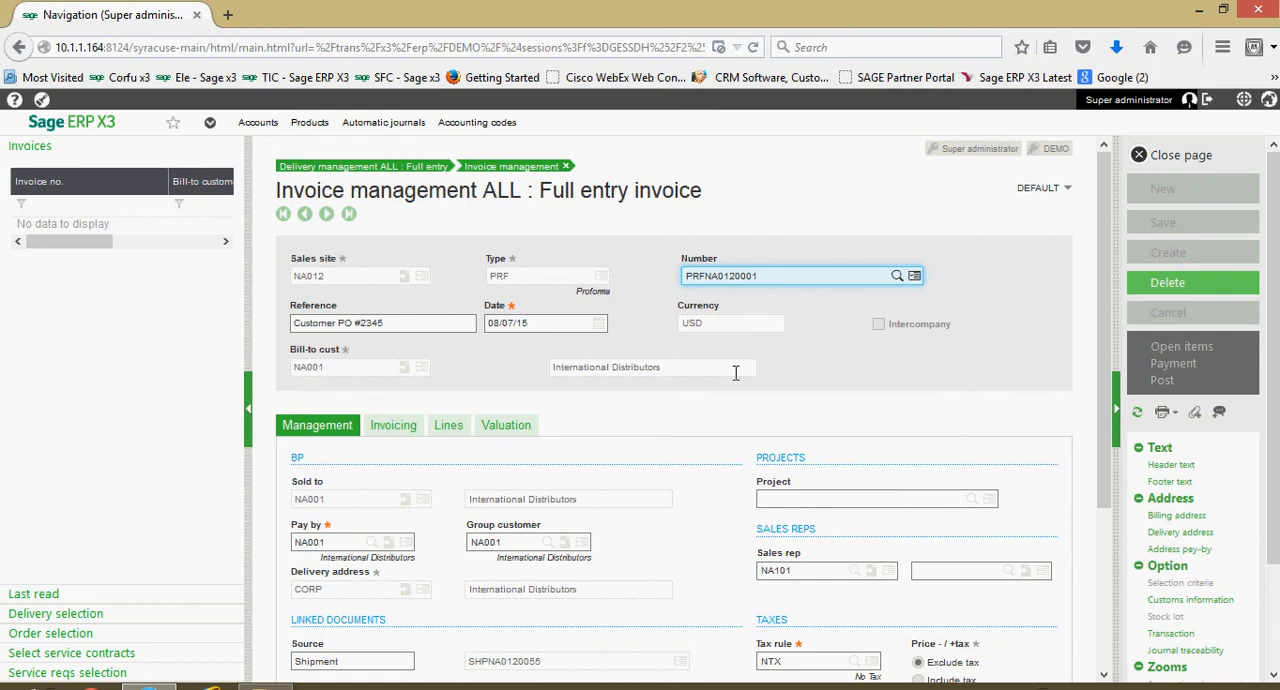
click(1173, 419)
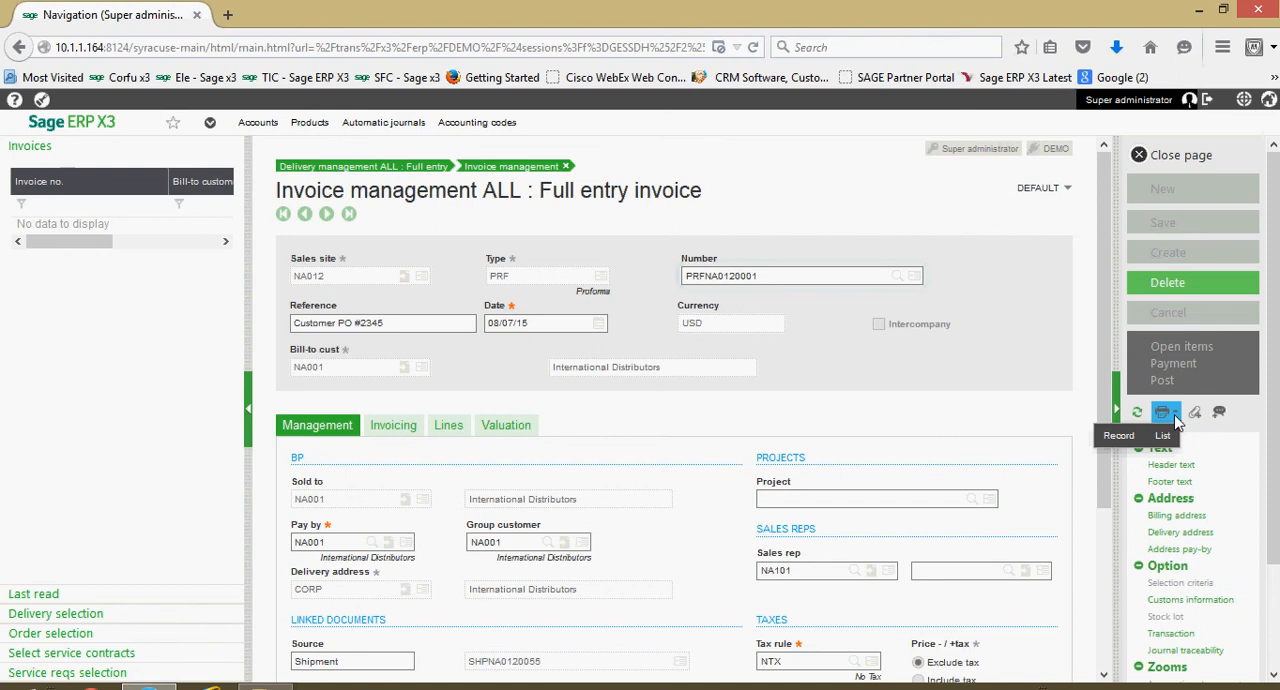
click(1123, 437)
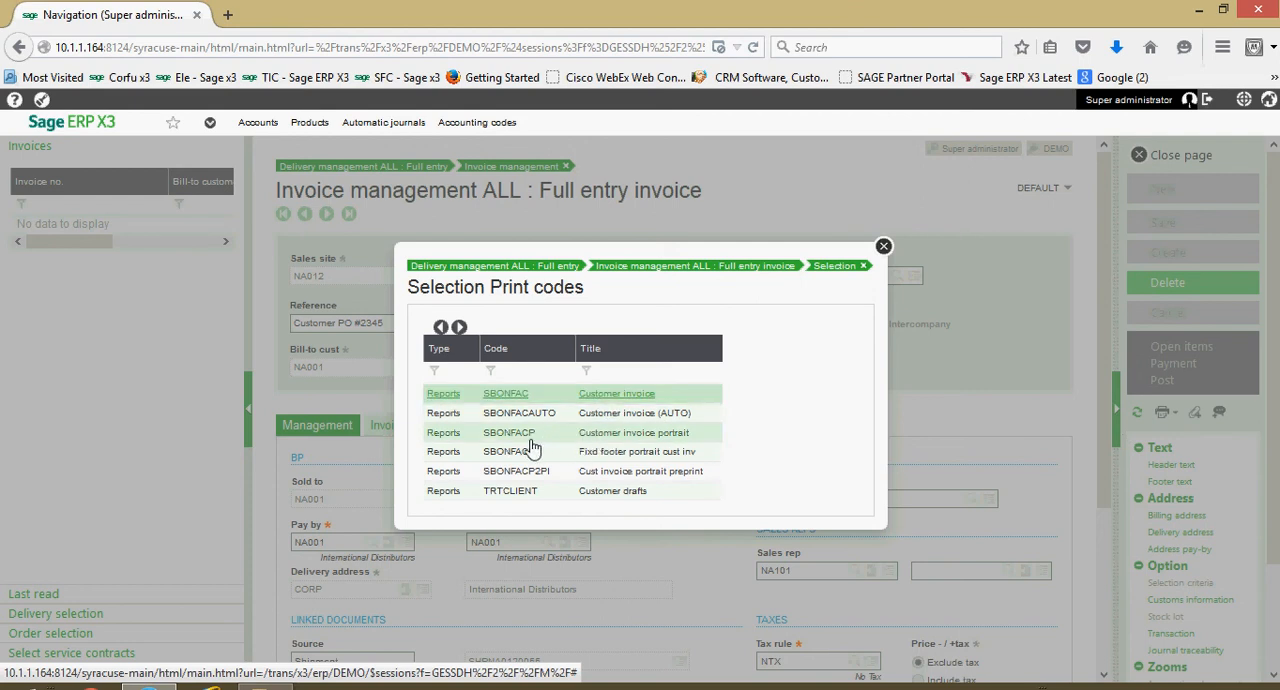
click(498, 440)
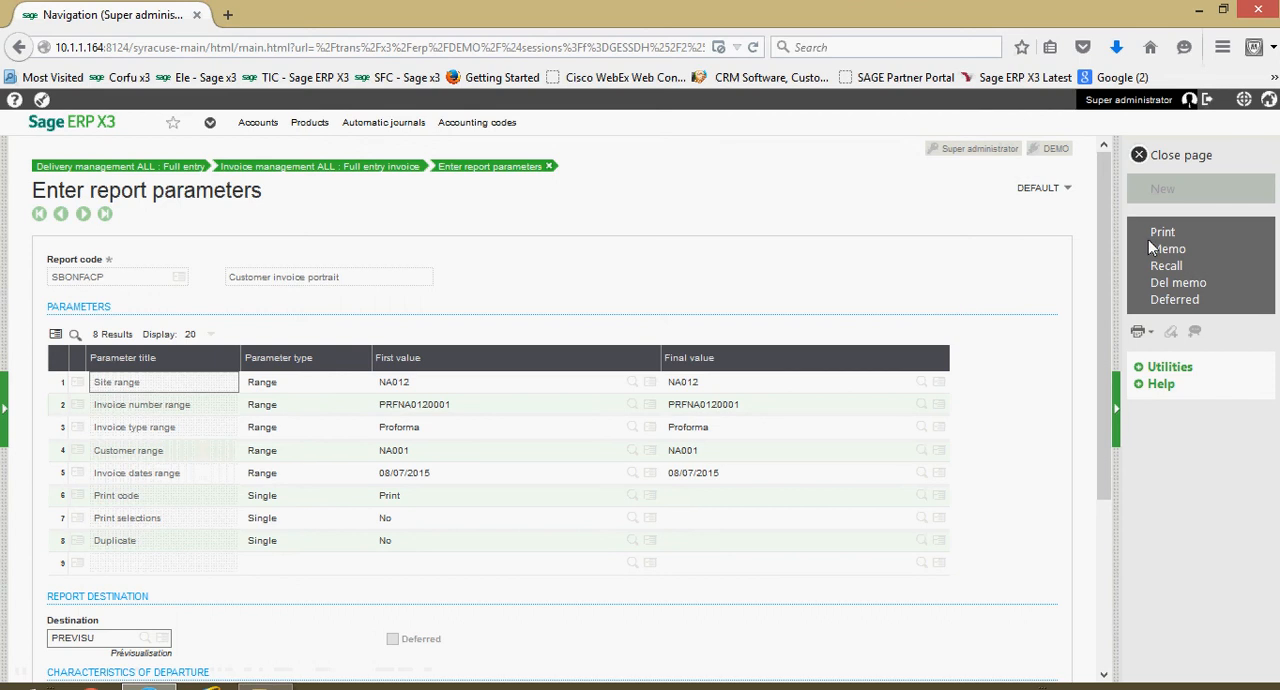
click(1181, 236)
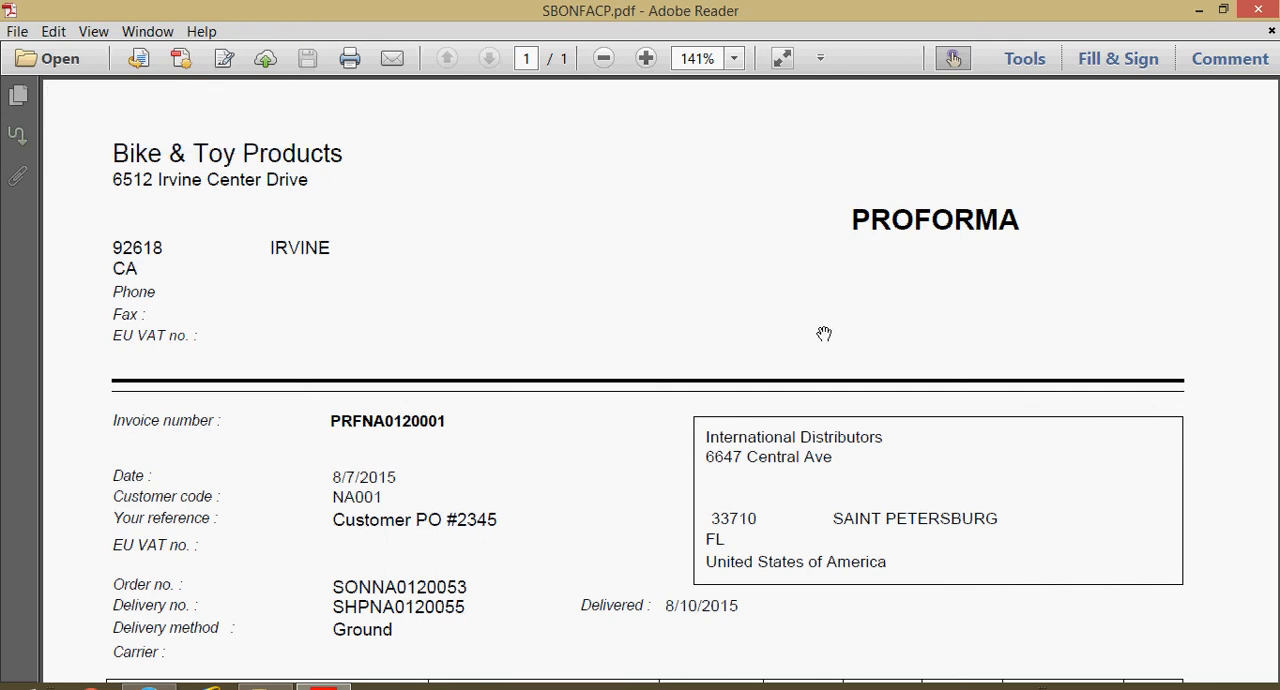
- Examine the pro forma's header, product line and totals, then close the PDF and return to the delivery
scroll(711, 393, down, 4)
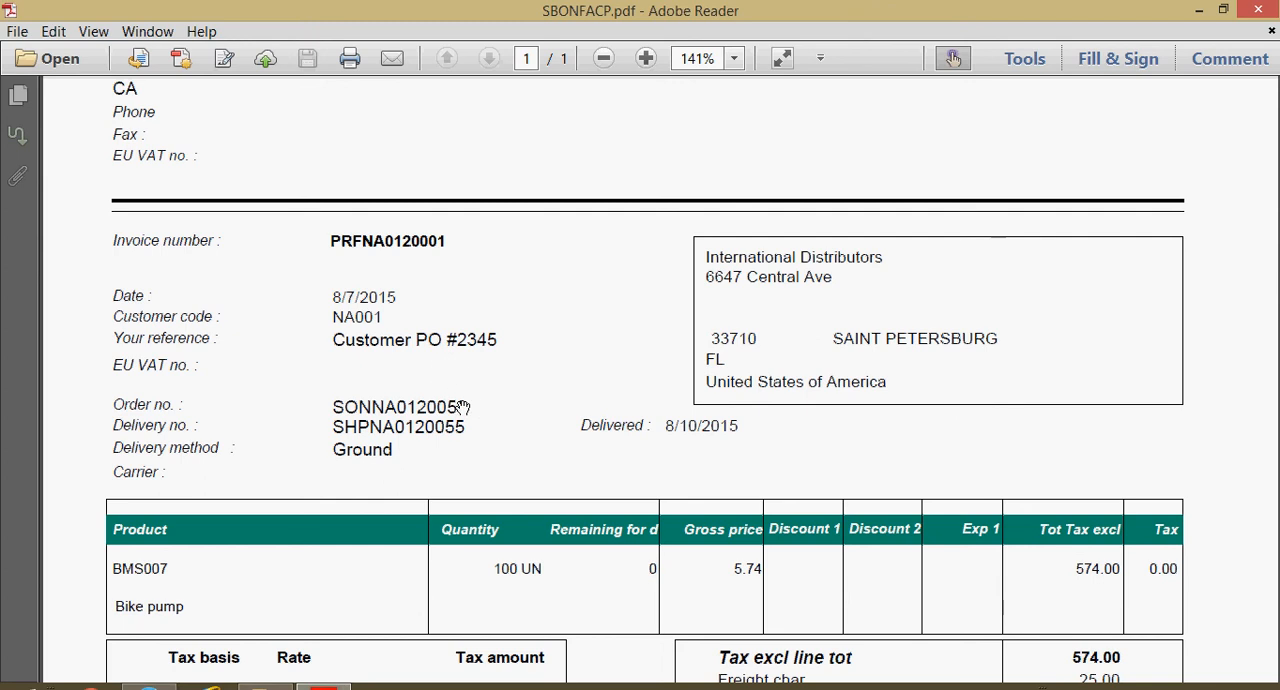
scroll(432, 420, down, 2)
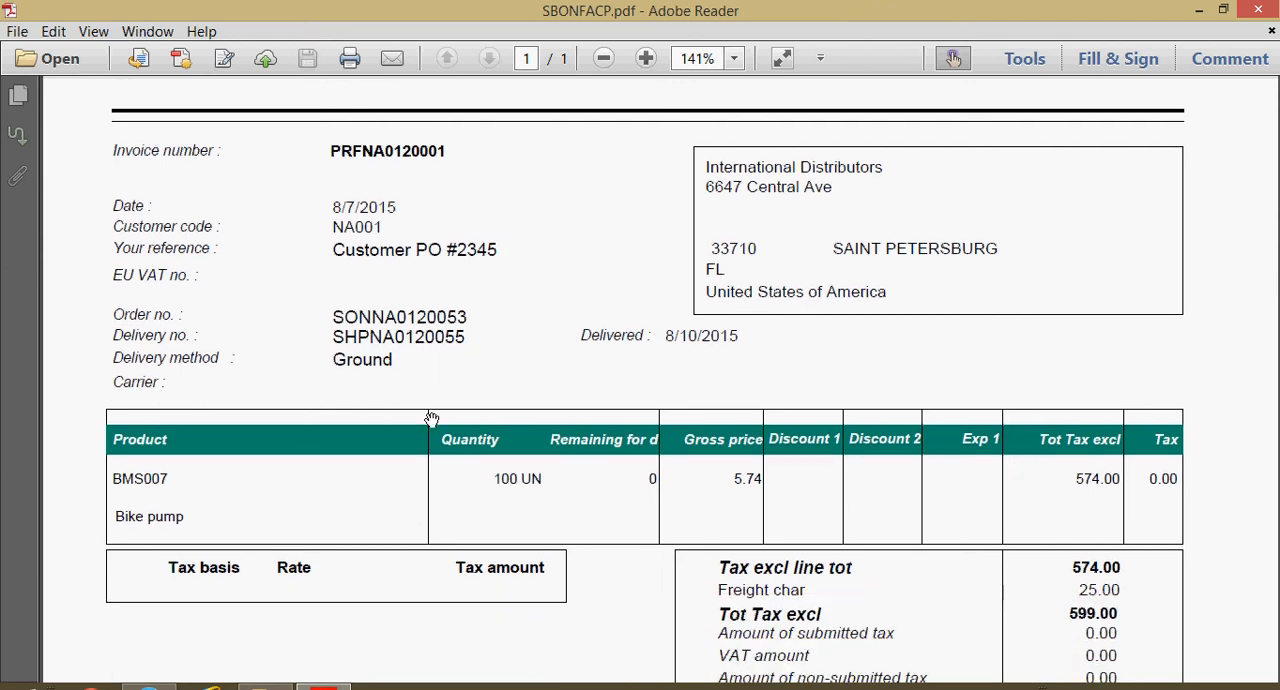
scroll(467, 401, down, 2)
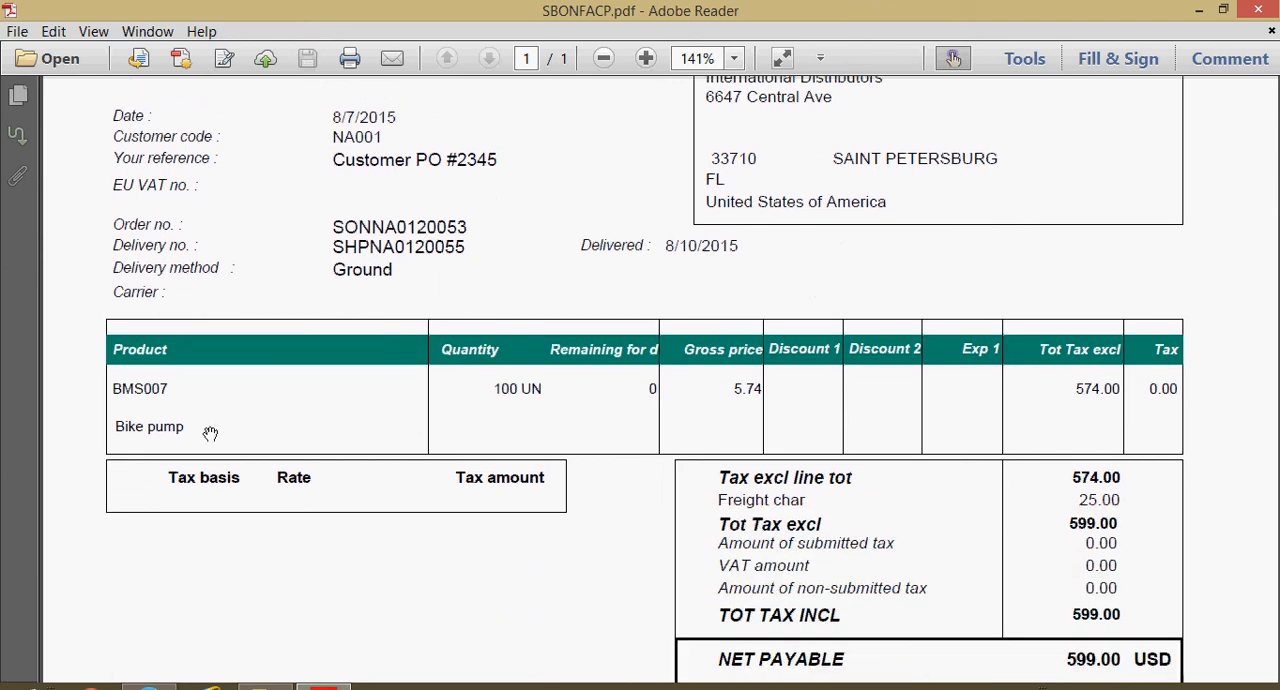
scroll(349, 583, down, 2)
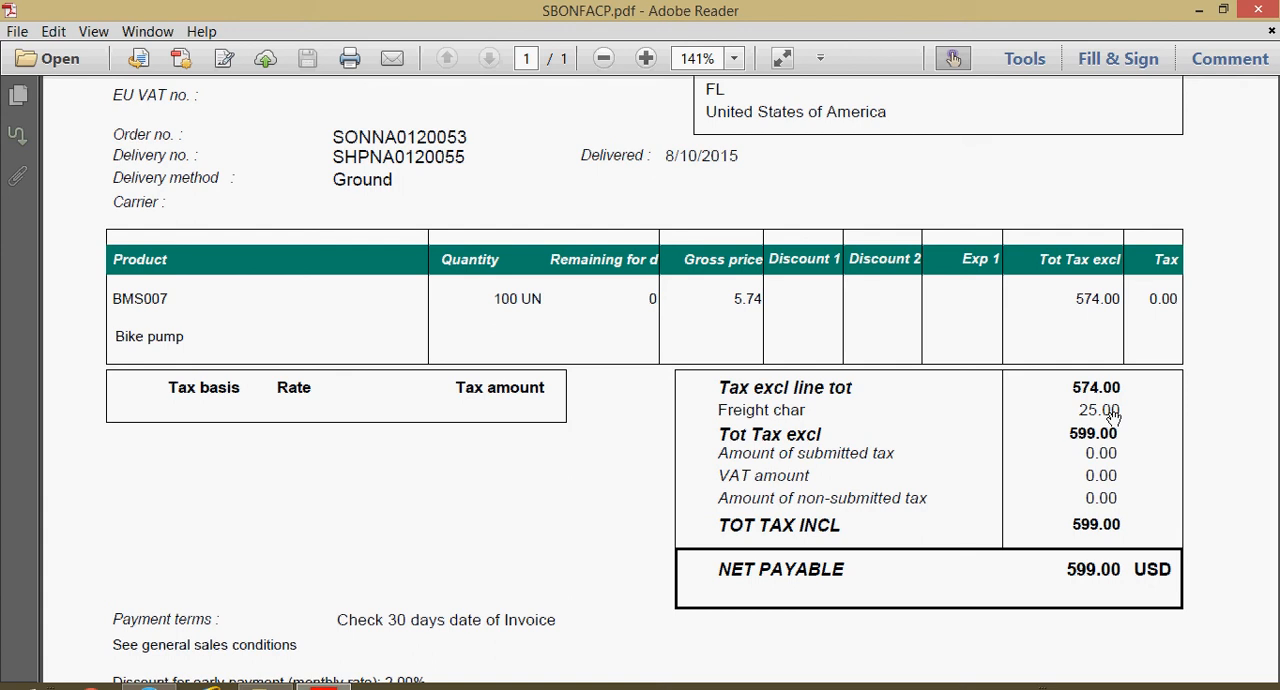
scroll(1113, 415, up, 5)
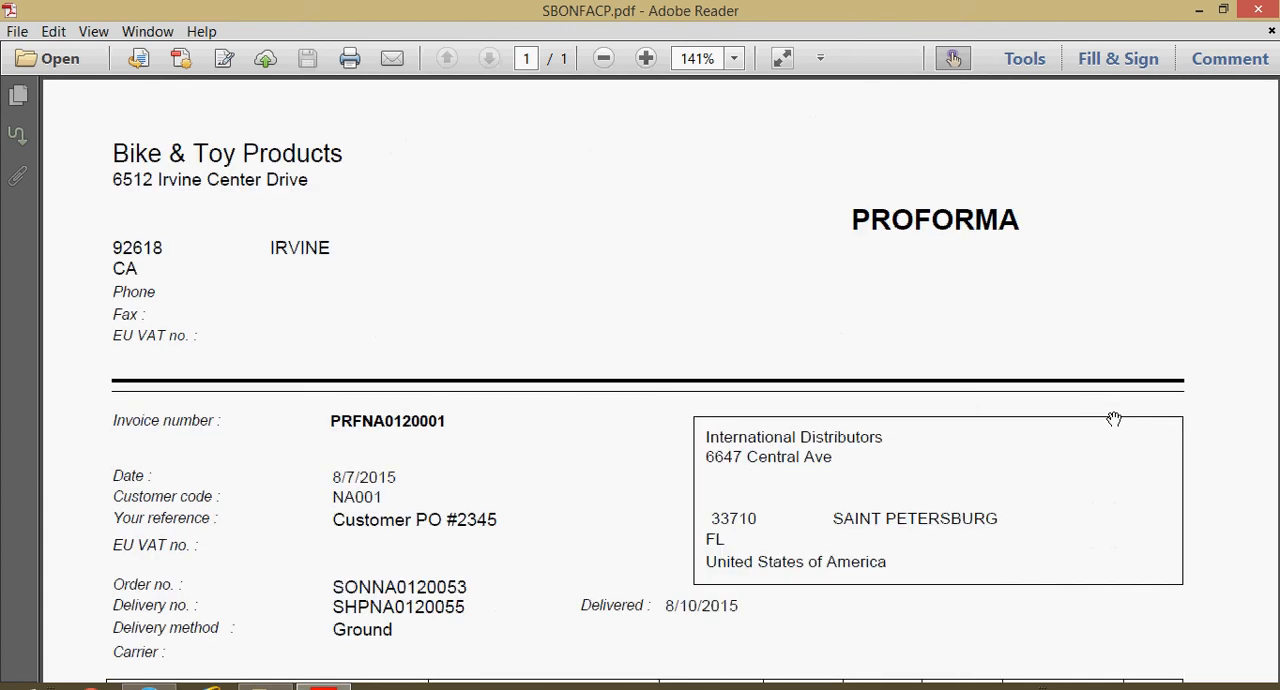
click(1259, 12)
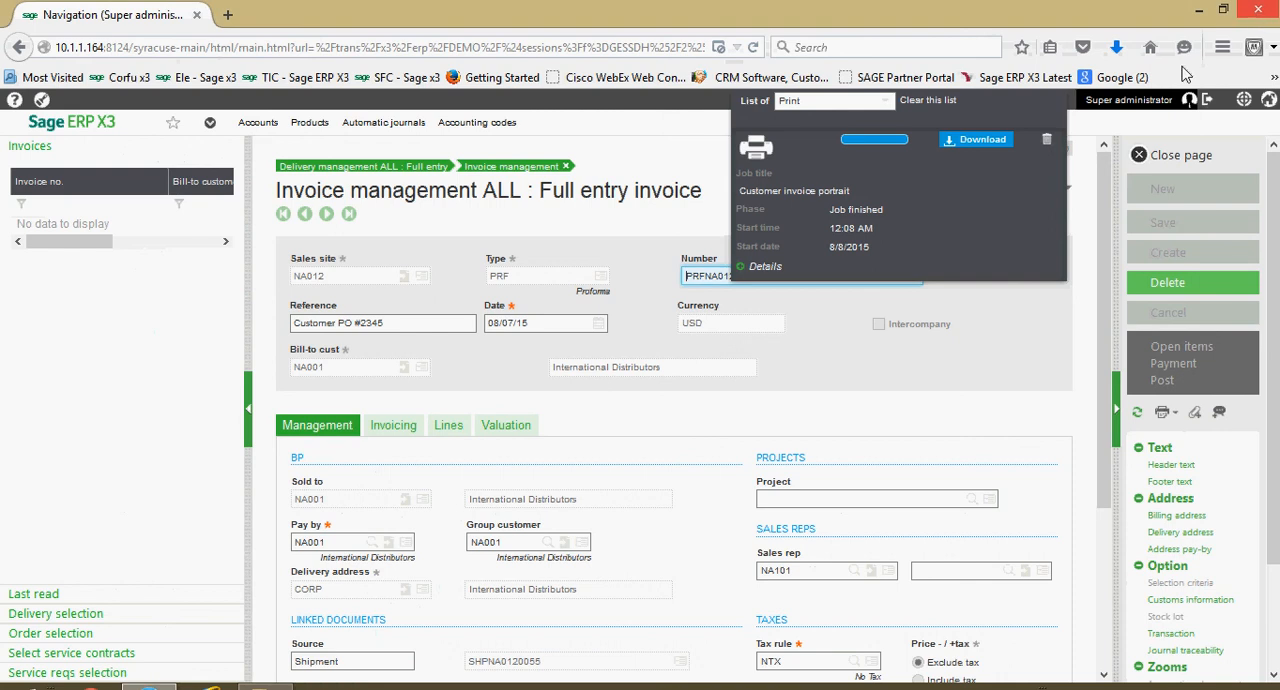
click(1186, 163)
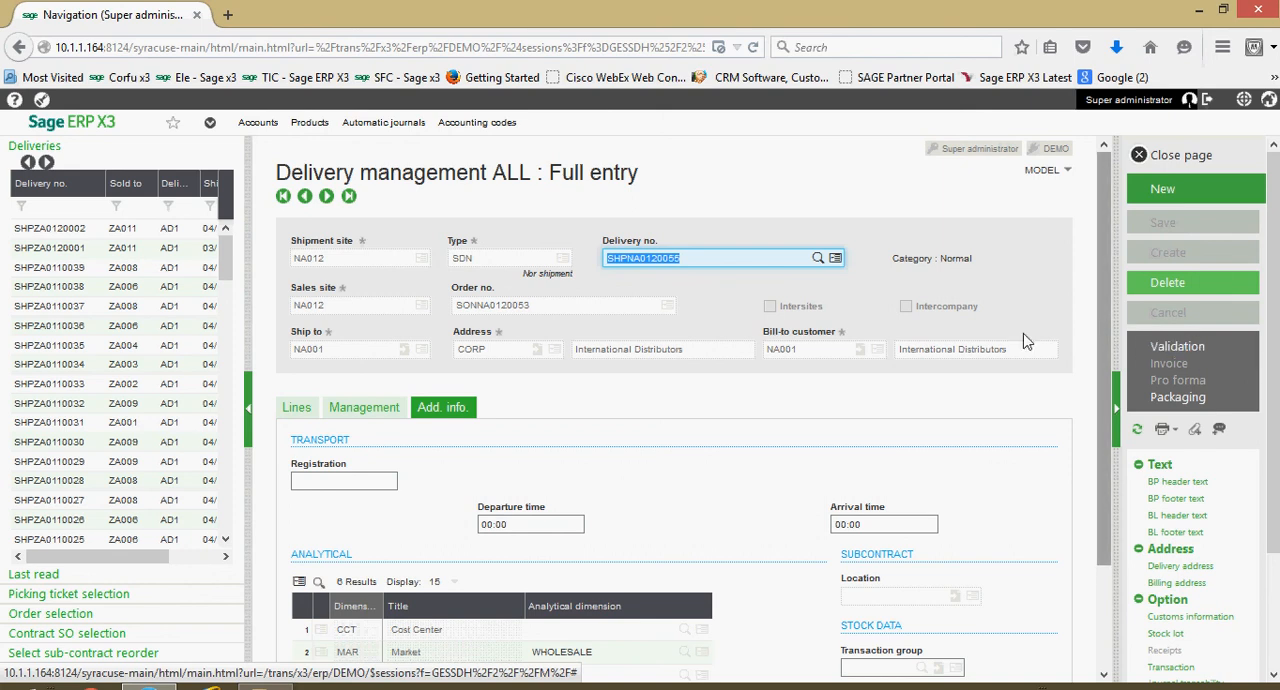
- Validate the delivery and check the delivery note status on its lines
click(1175, 350)
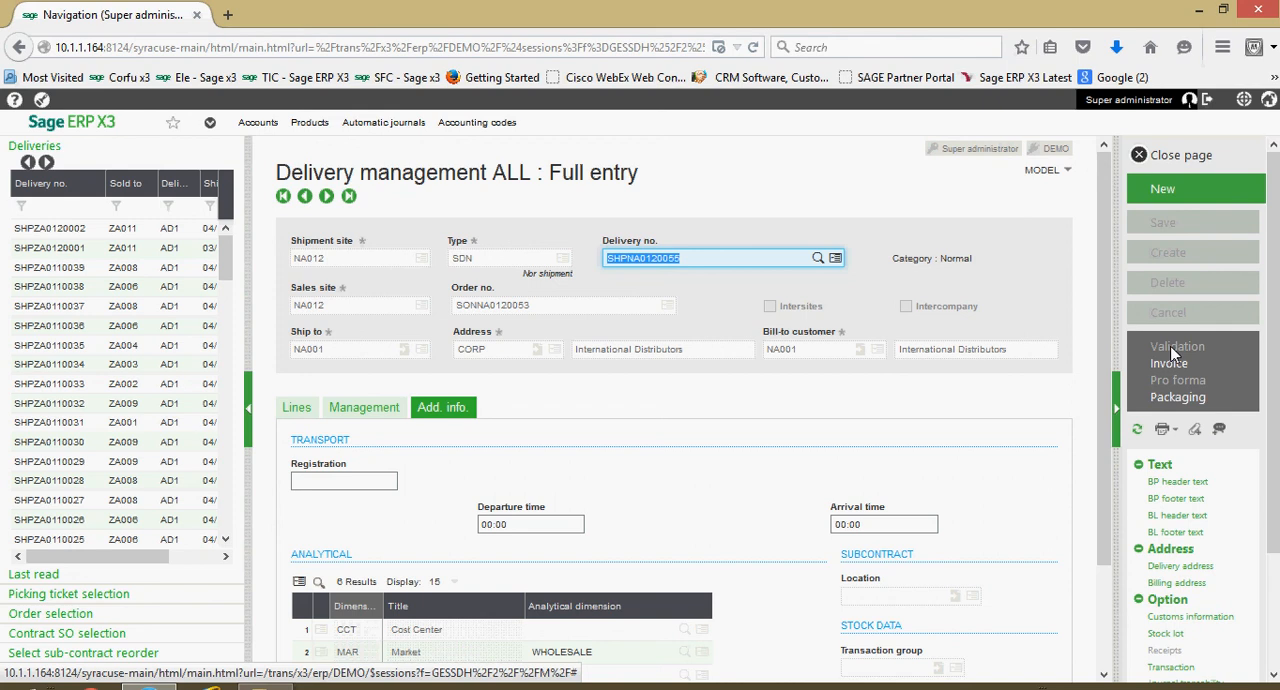
scroll(848, 444, down, 3)
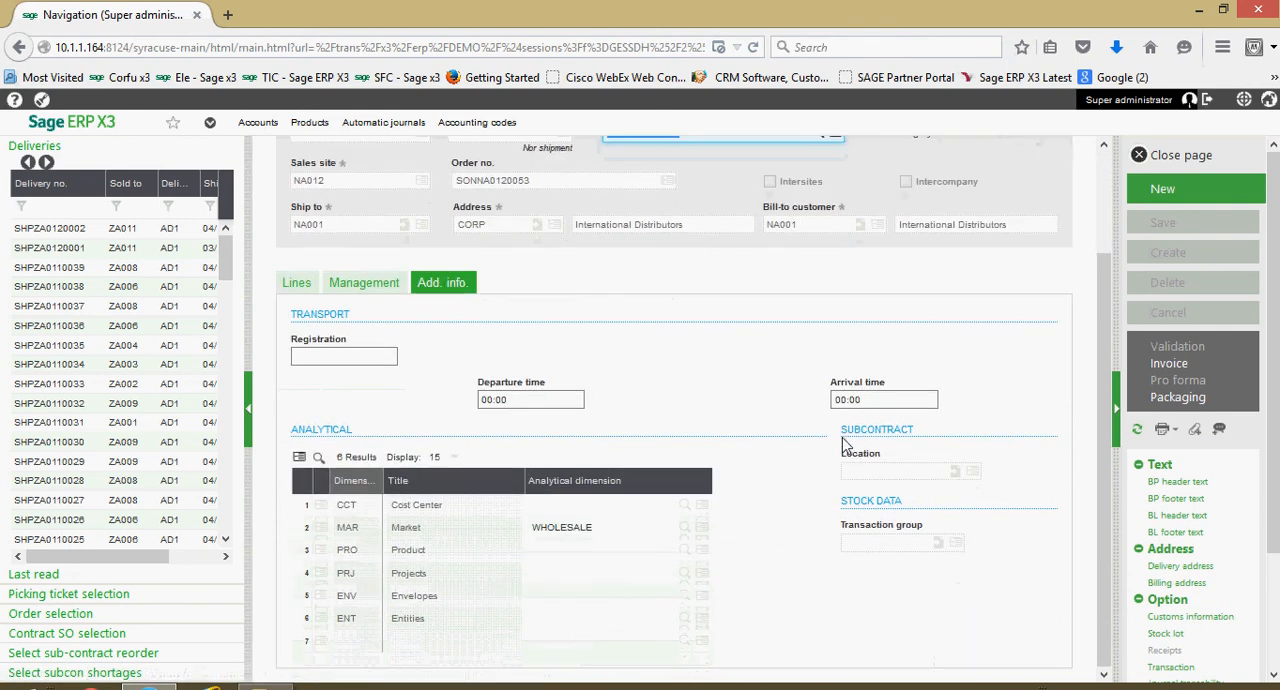
click(300, 282)
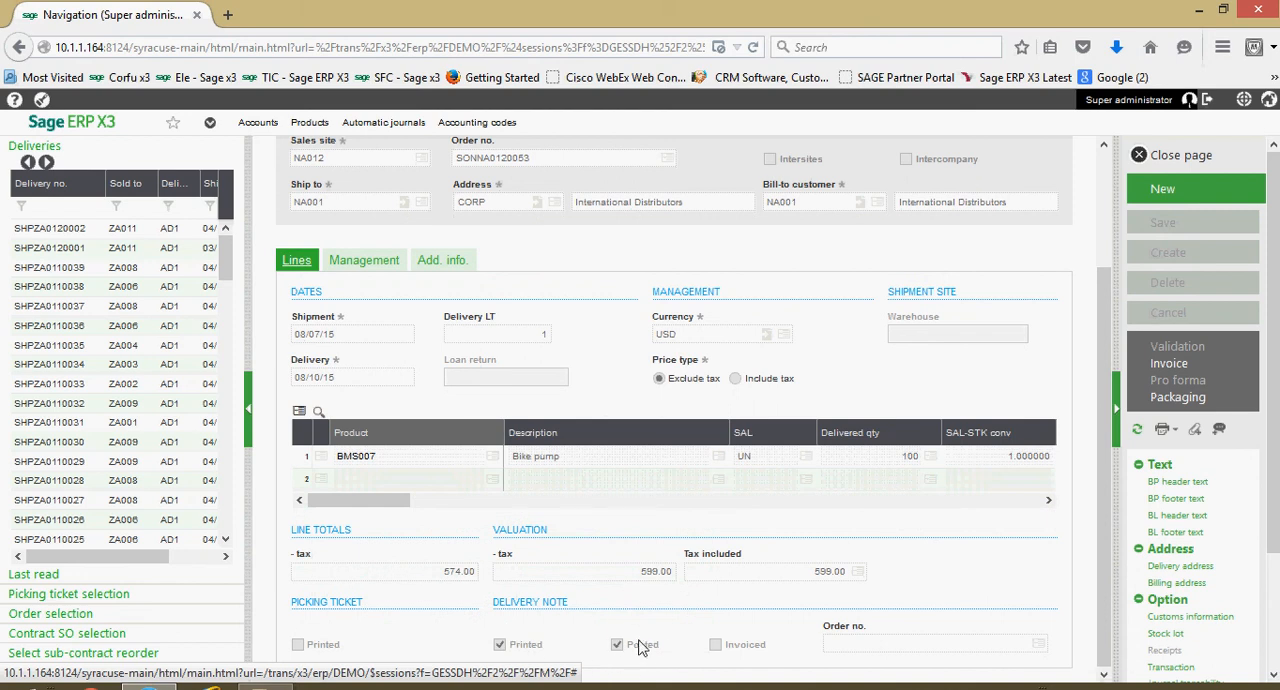
click(667, 465)
- Close the delivery and open the batch Delivery validation function with company NA10 and shipment site NA012
click(1178, 160)
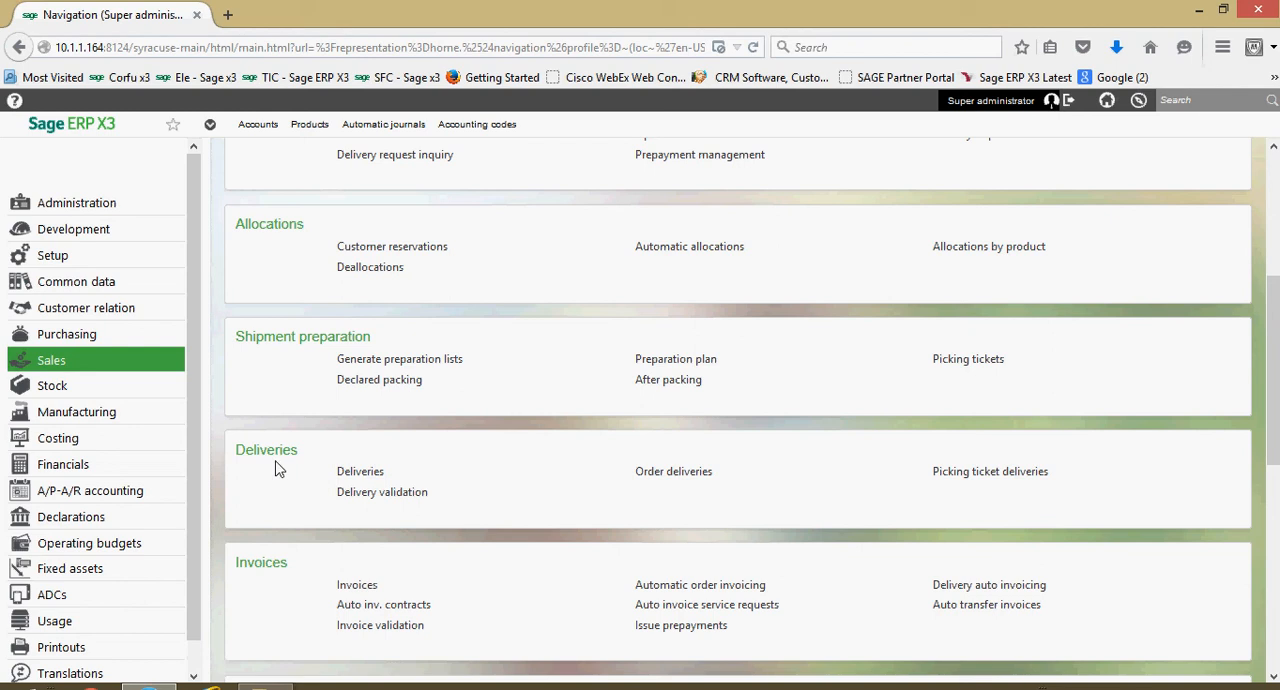
click(385, 496)
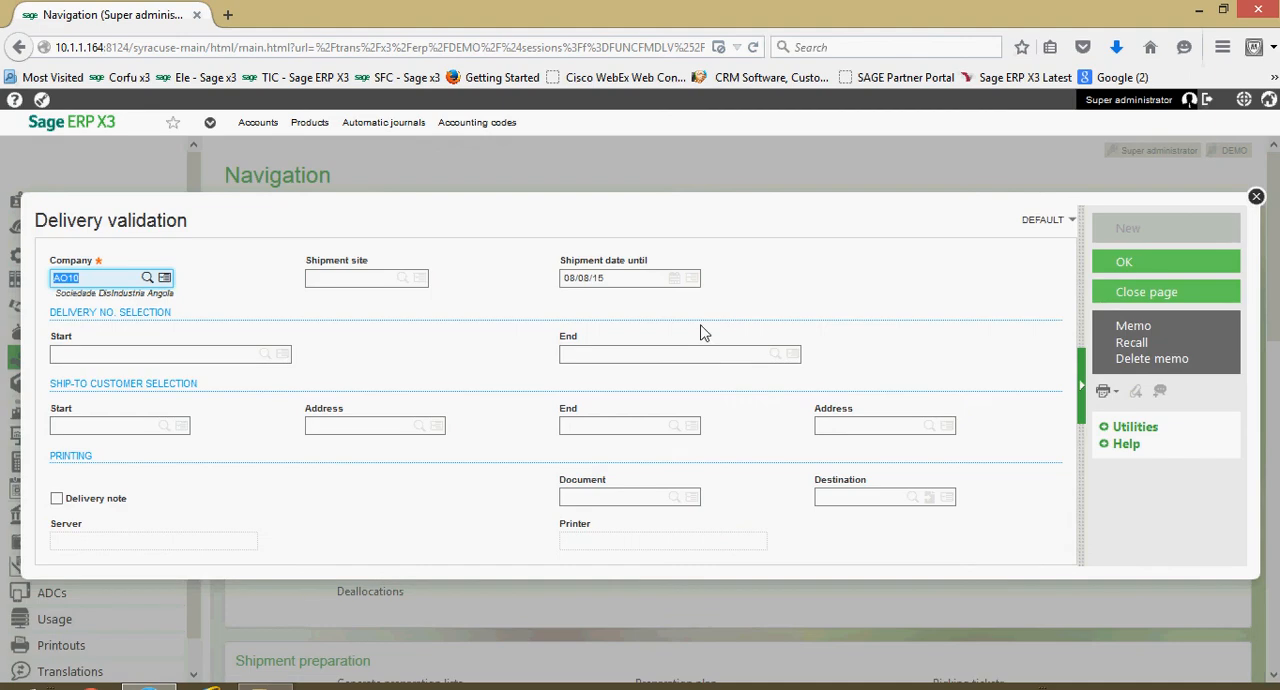
text(NA10)
key(Tab)
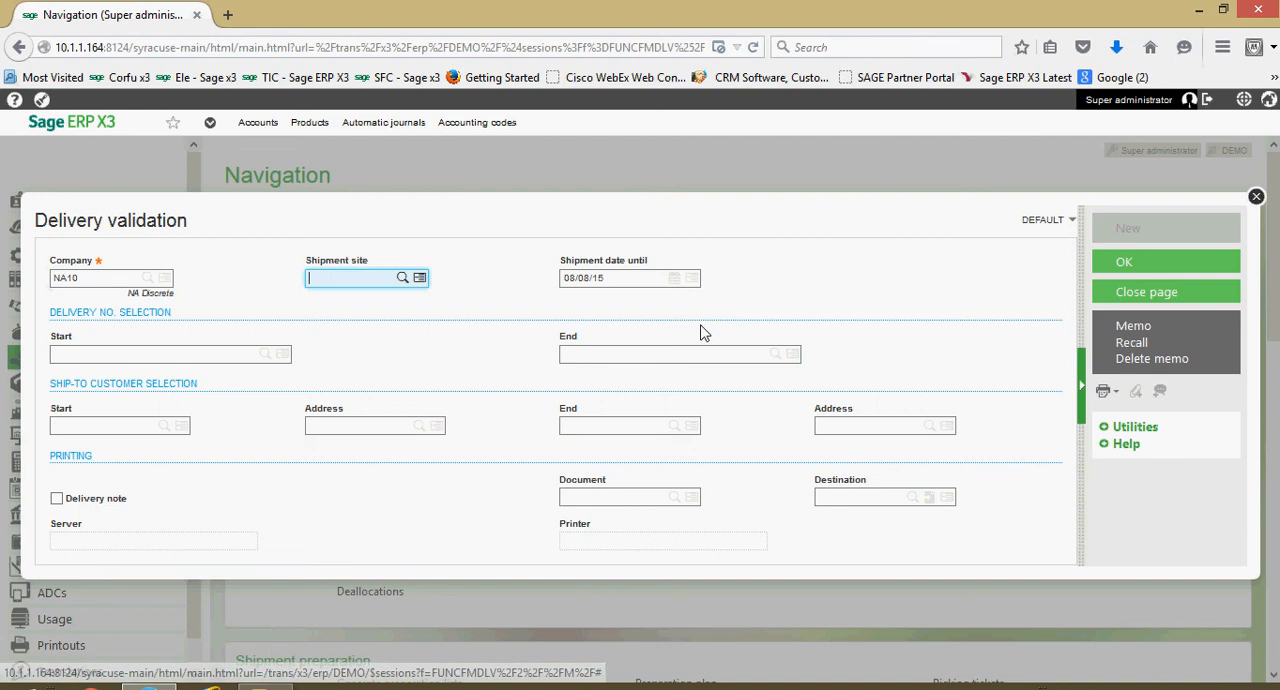
text(NA012)
key(Tab)
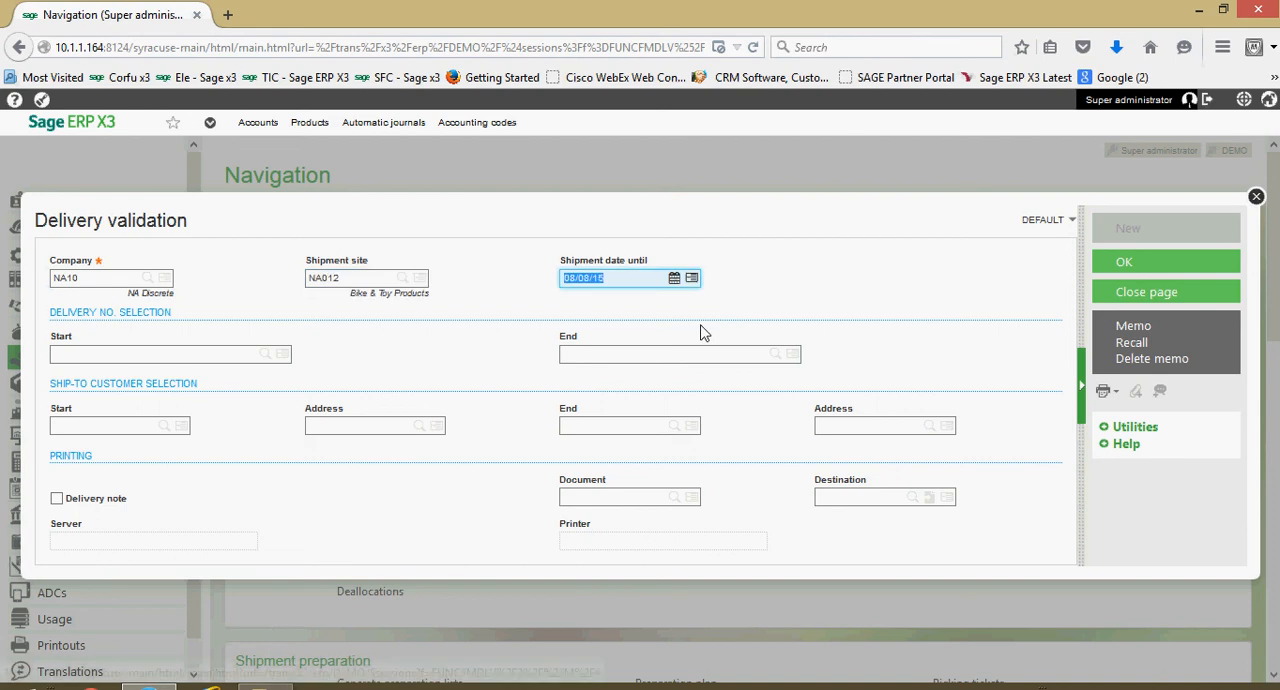